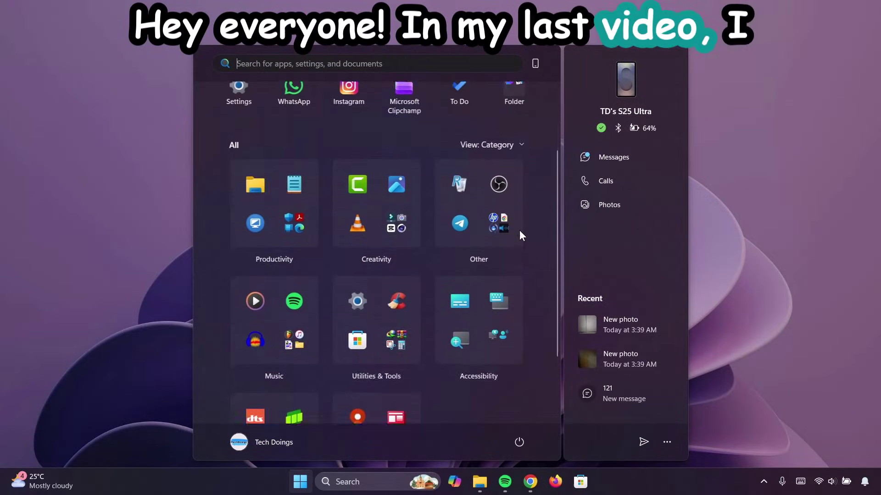
Step: Scroll through the Start menu to preview its contents
scroll(525, 257, up, 3)
scroll(525, 257, down, 3)
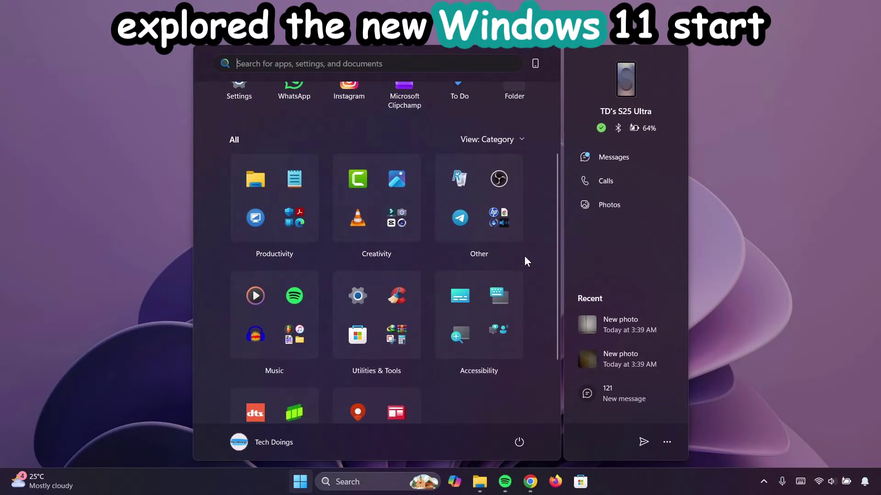
scroll(524, 255, down, 3)
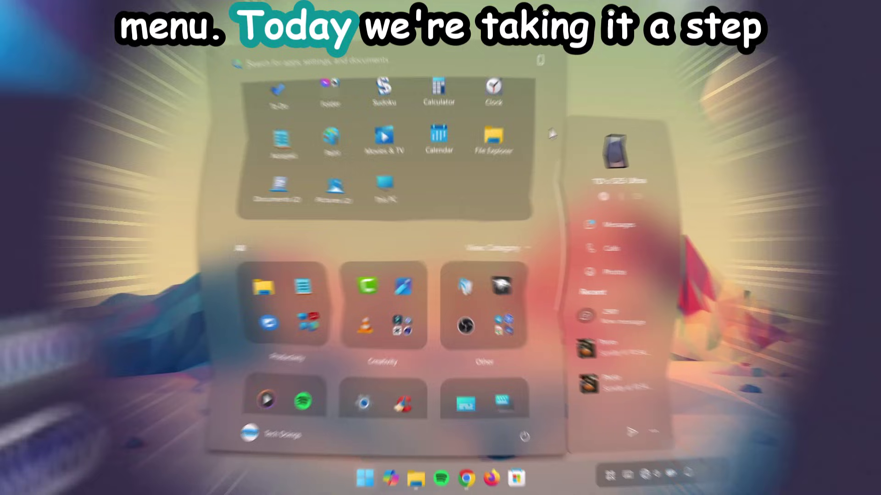
scroll(549, 140, down, 5)
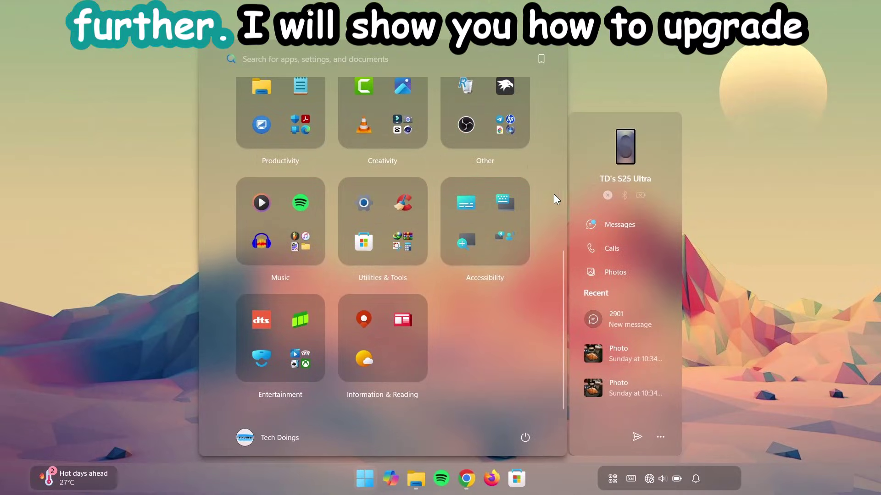
Step: Raise the volume slightly in Quick Settings, then open File Explorer's Home page
click(656, 478)
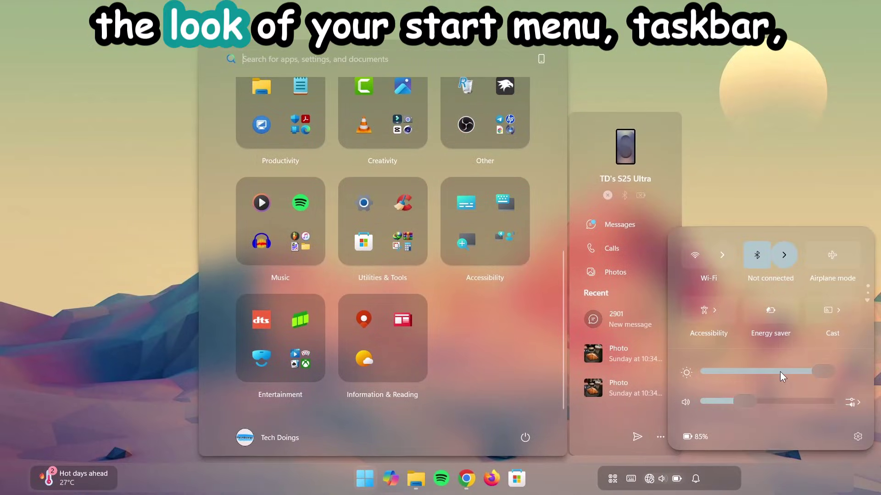
drag(750, 405, 755, 400)
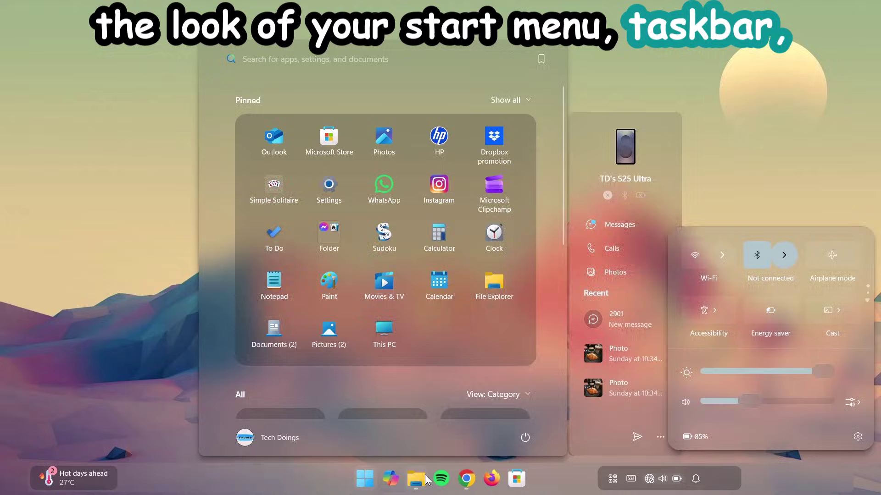
click(426, 479)
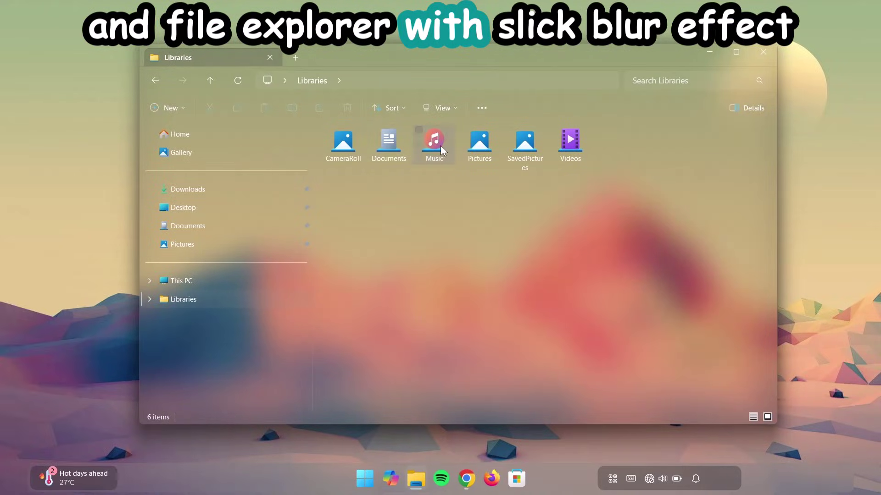
click(208, 133)
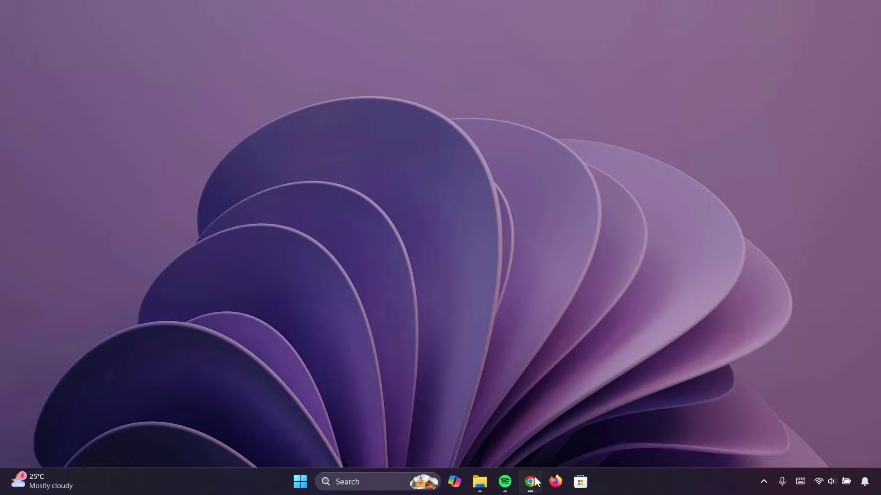
Step: Bring Chrome back on windhawk.net and download windhawk_setup.exe
click(533, 481)
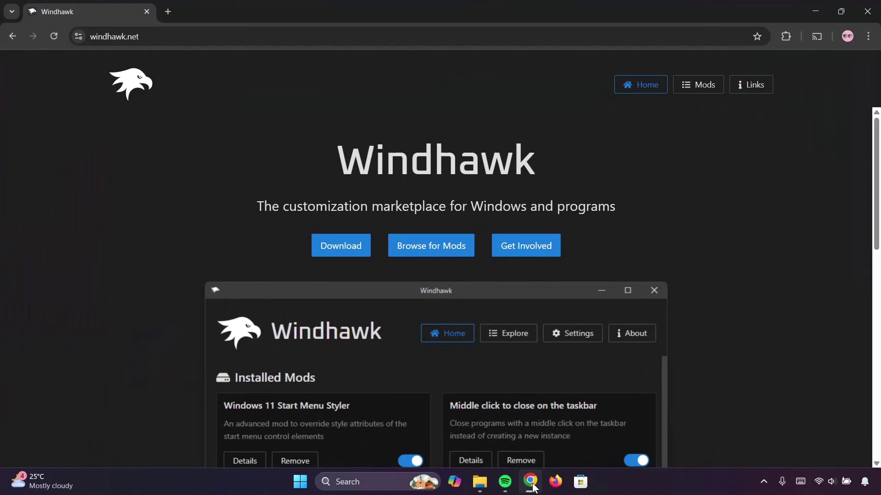
click(342, 248)
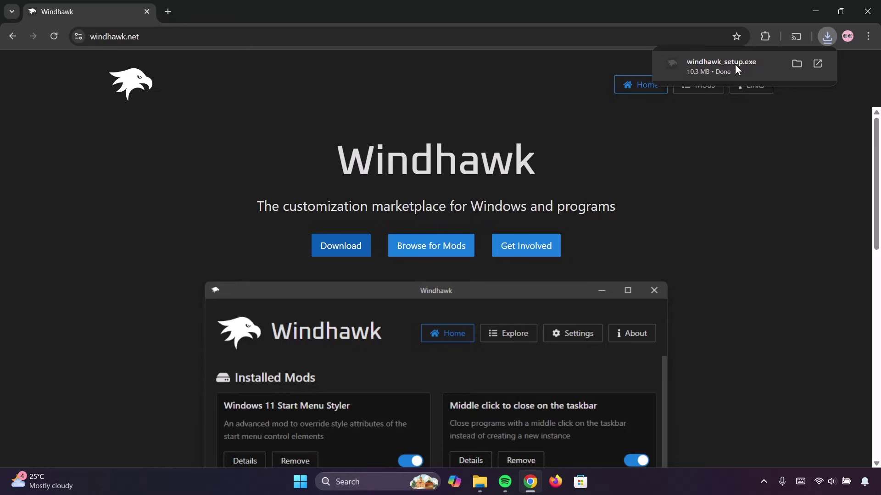
Step: Run windhawk_setup.exe in English as a standard installation to the default location, then open Windhawk
click(734, 62)
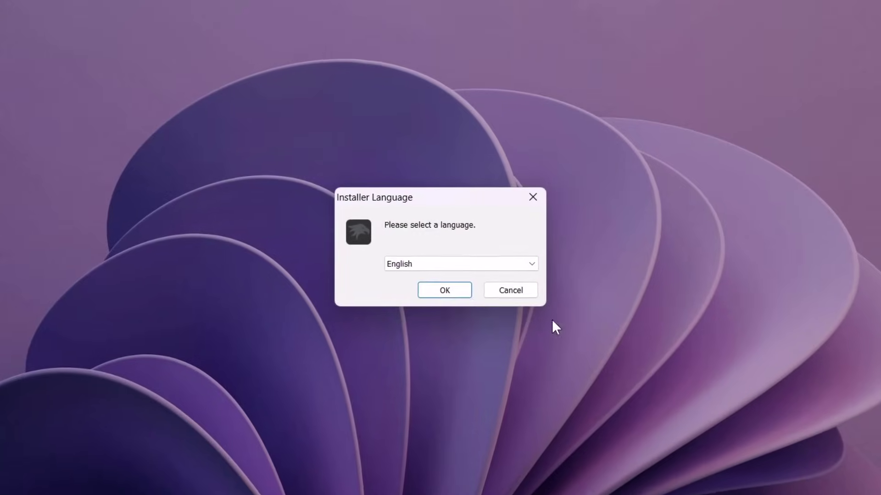
click(441, 288)
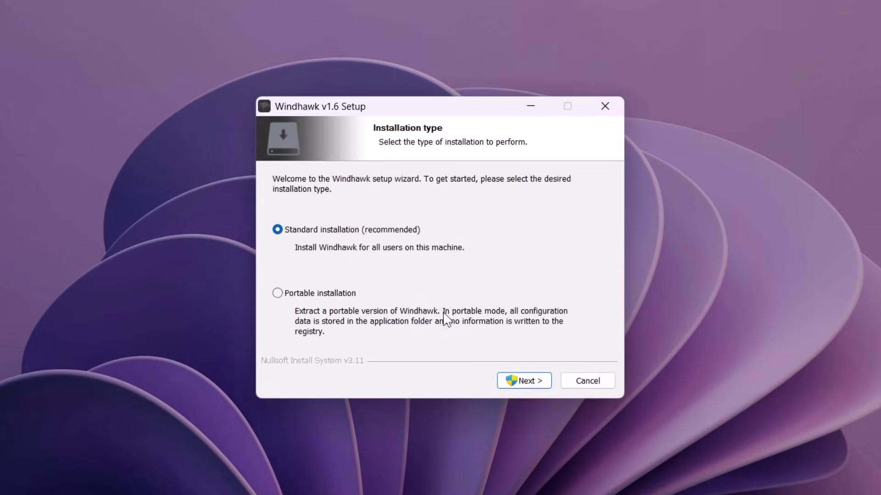
click(528, 381)
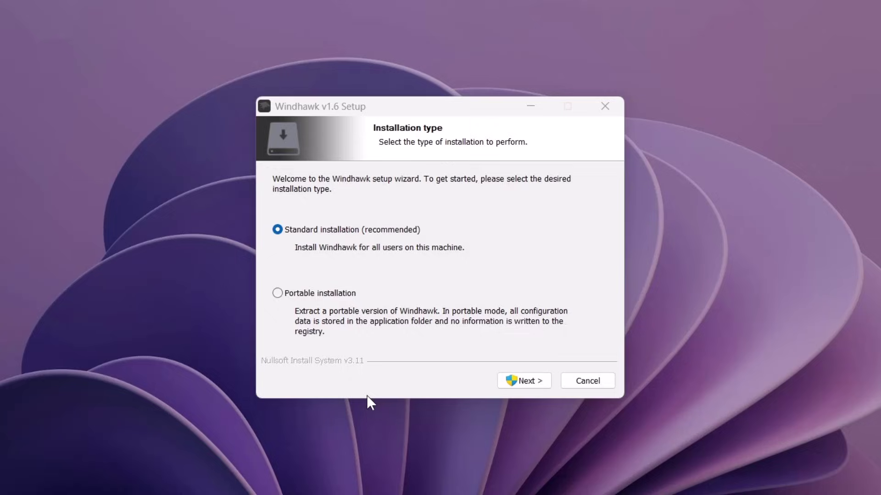
click(521, 381)
click(522, 383)
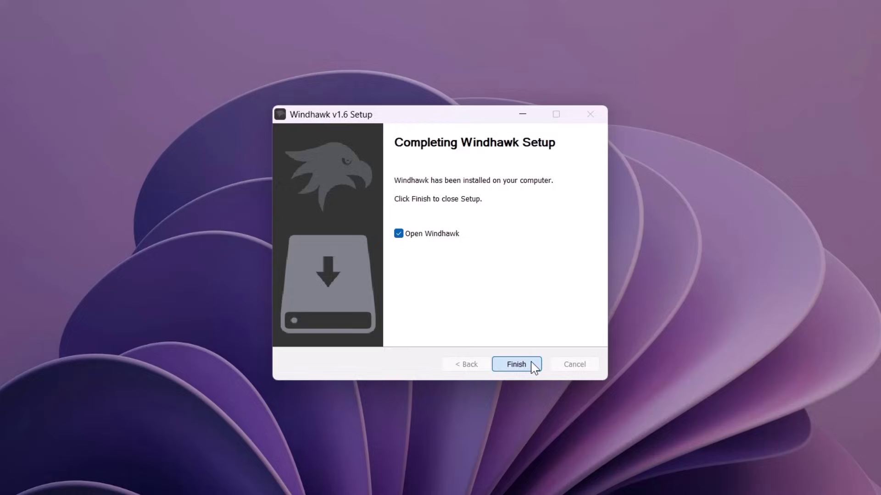
click(531, 362)
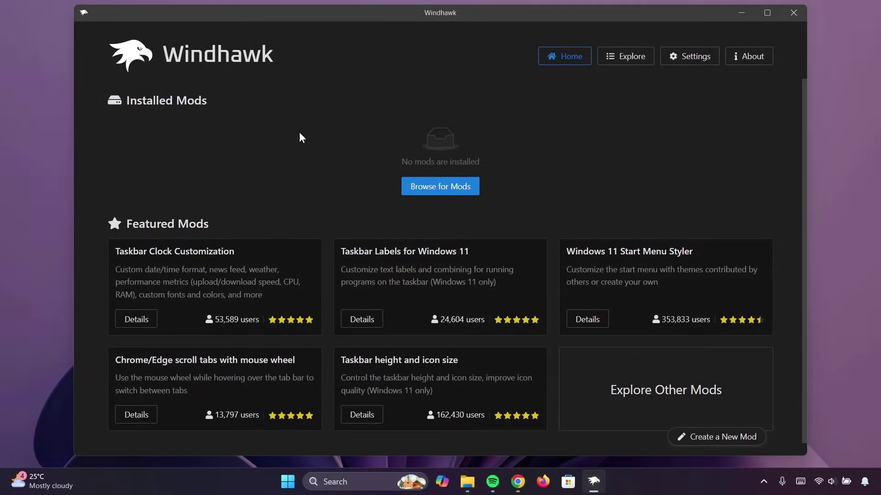
Step: Set taskbar Search to Hide in Taskbar settings, then close Settings
right_click(649, 477)
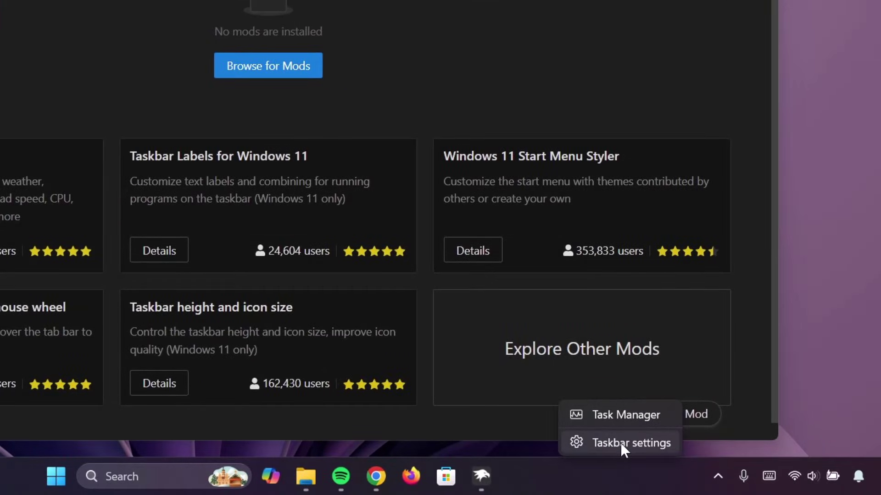
click(620, 442)
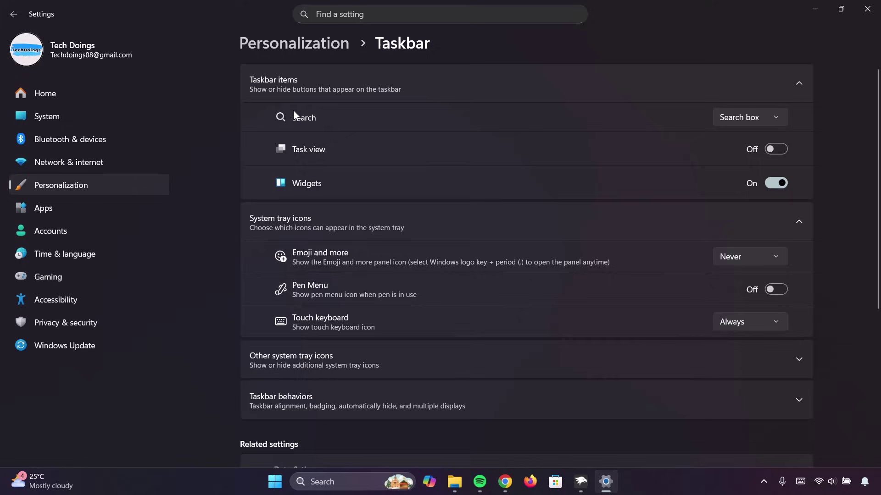
click(774, 115)
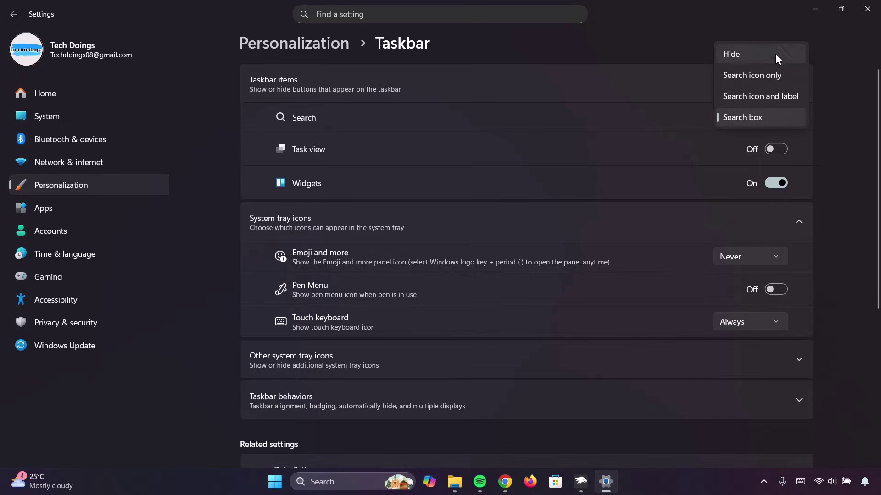
click(741, 54)
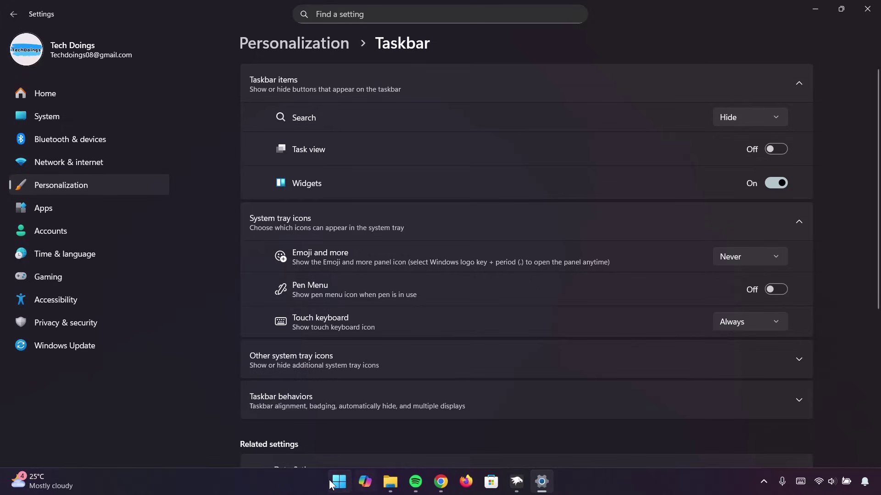
click(866, 9)
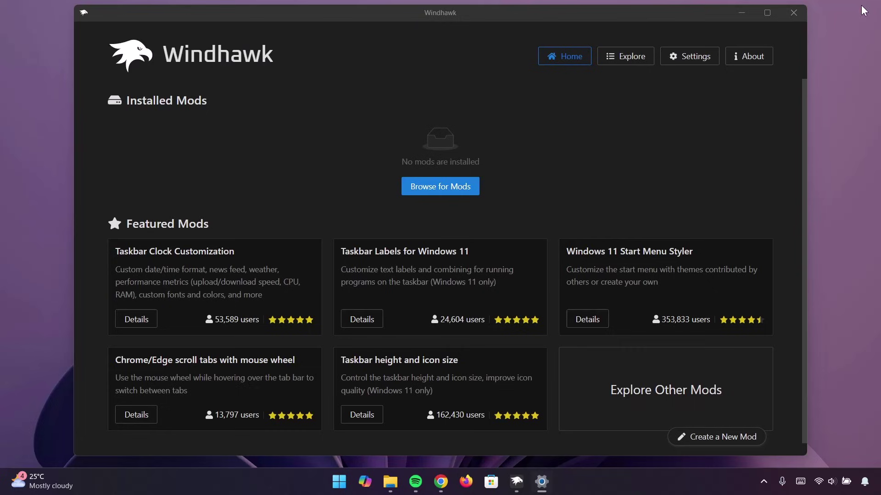
Step: Install the 'Taskbar height and icon size' mod (v1.3.6) from the Explore catalogue, accepting the risk
click(628, 59)
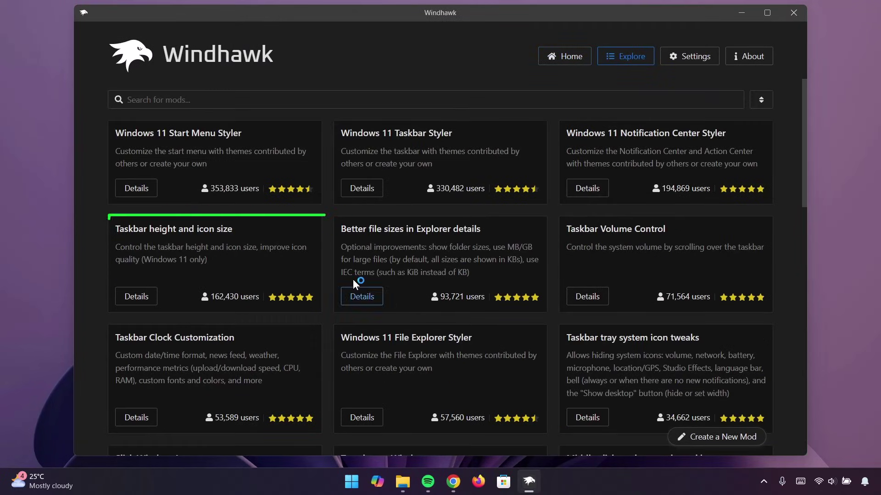
click(136, 297)
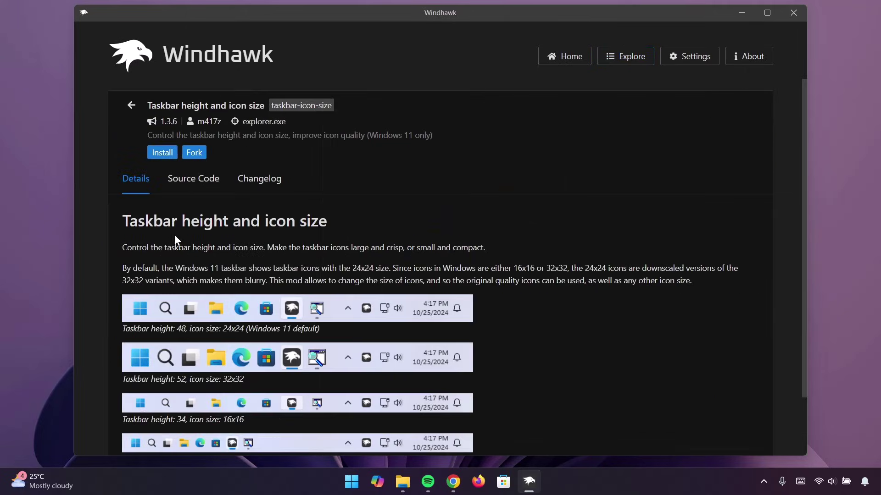
click(162, 152)
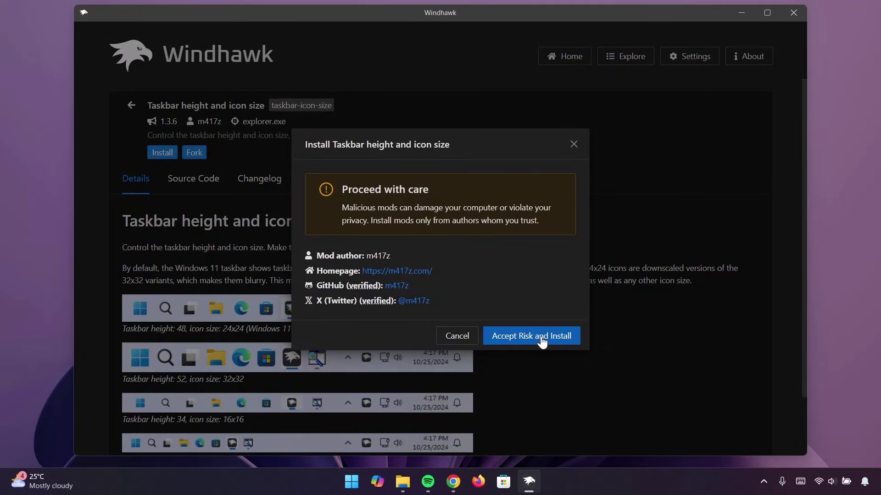
click(540, 337)
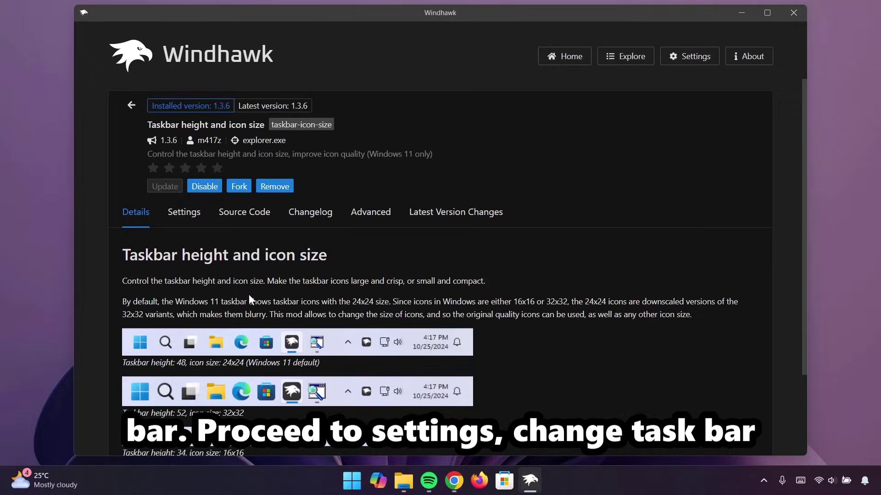
Step: Change the taskbar height from 52 to 56 and the icon size from 32 to 30, then save
click(184, 220)
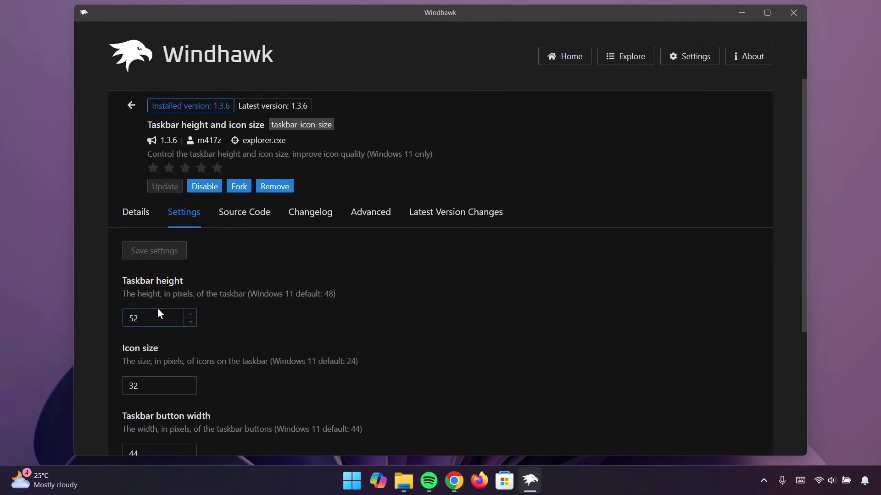
drag(148, 315, 135, 317)
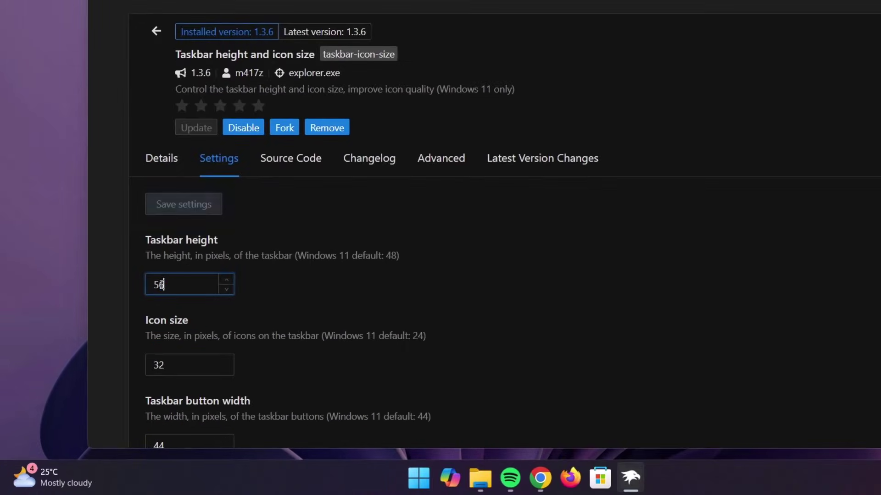
text(6)
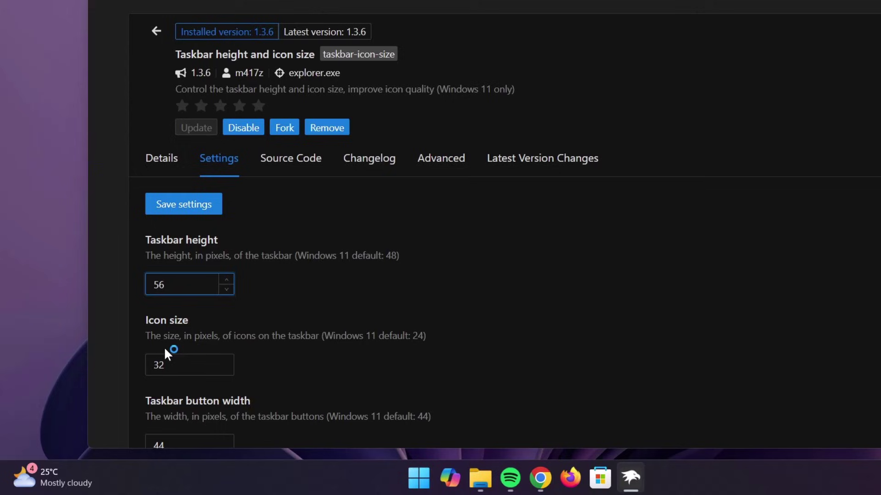
drag(175, 363, 158, 366)
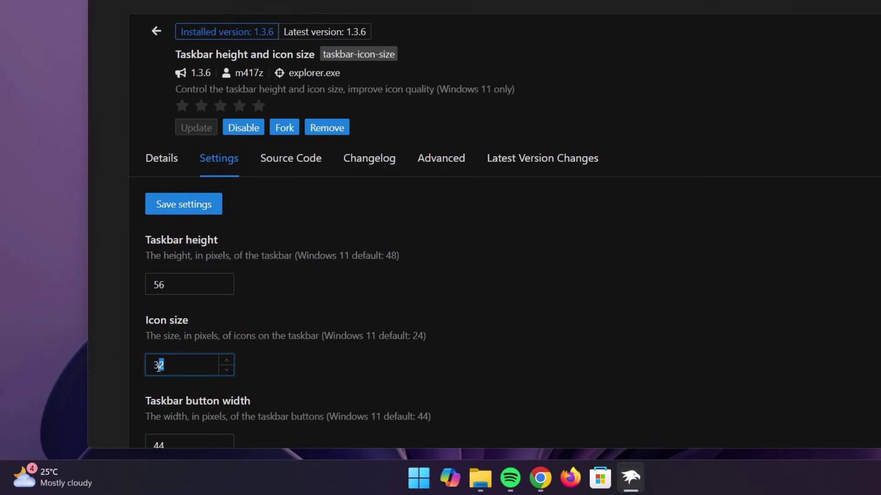
click(177, 205)
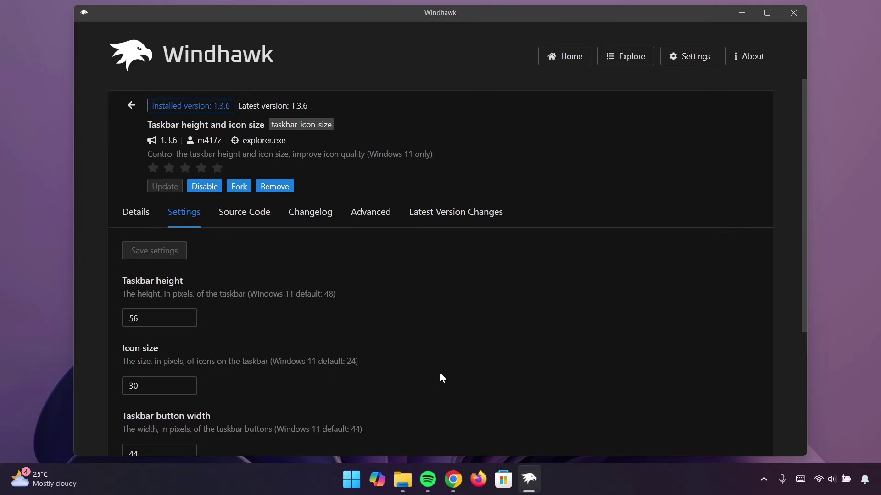
Step: Install the Windows 11 Taskbar Styler mod (v1.5.1), accepting the risk
click(620, 62)
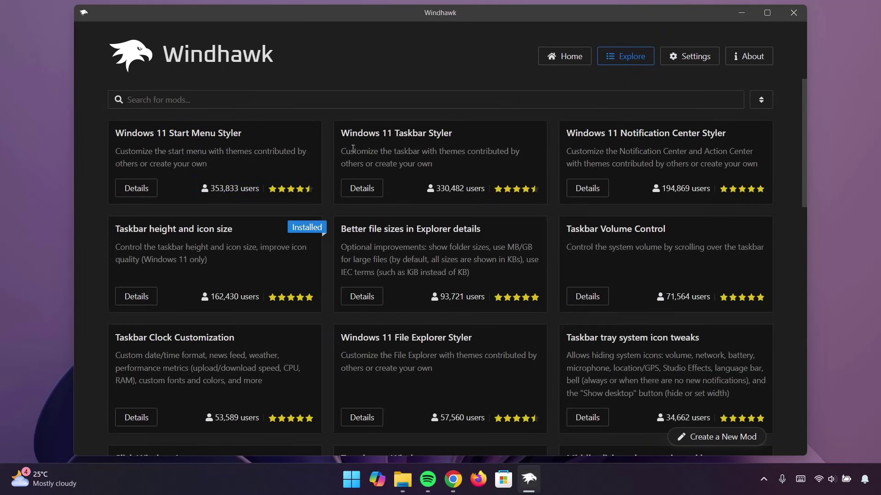
drag(354, 130, 445, 136)
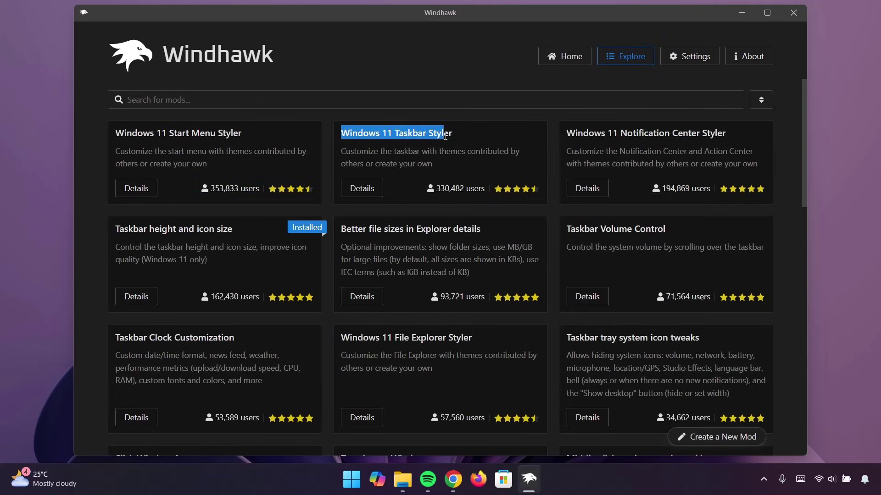
click(367, 192)
click(161, 154)
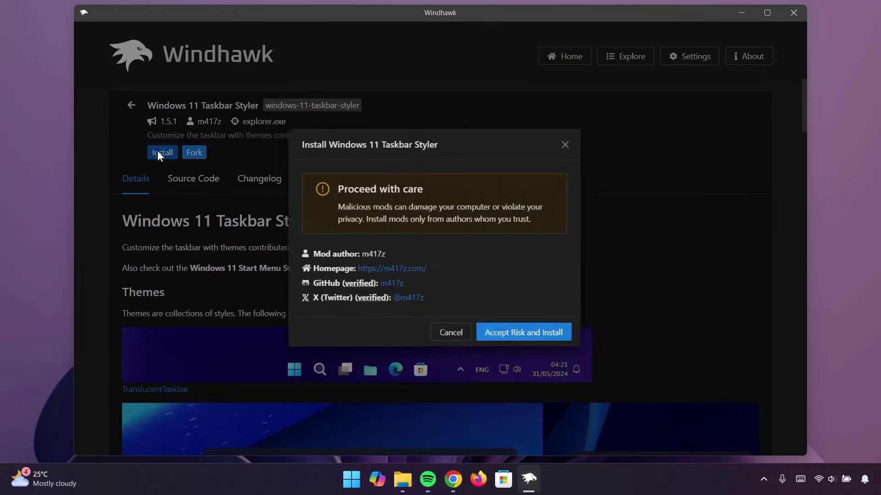
click(531, 342)
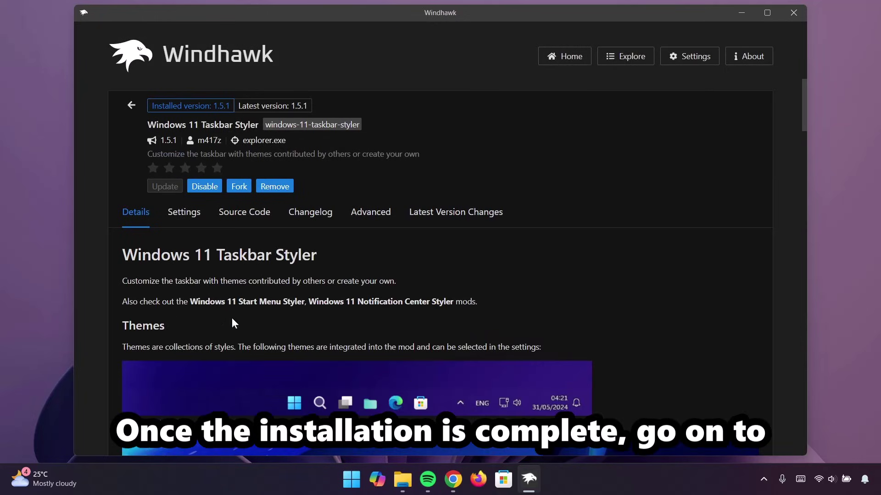
Step: Empty the Taskbar Styler's Advanced Mod settings box and bring up the Downloads folder
click(375, 218)
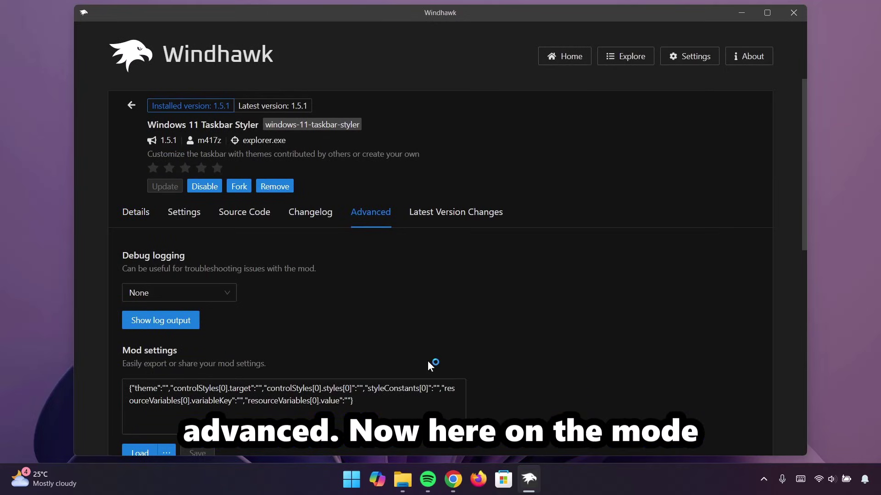
drag(371, 404, 113, 381)
key(Delete)
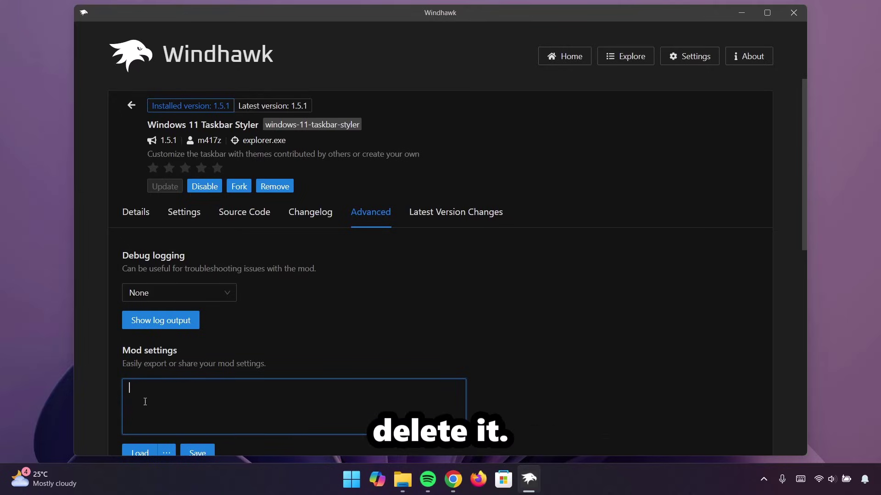
click(403, 479)
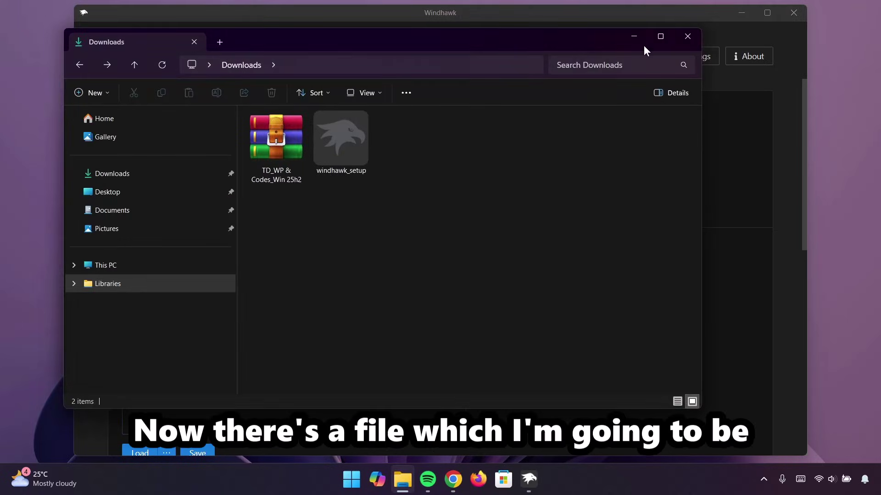
Step: Maximize Downloads, extract 'TD_WP & Codes_Win 25h2' here with WinRAR, and open it to select Taskbar (25h2)
click(669, 36)
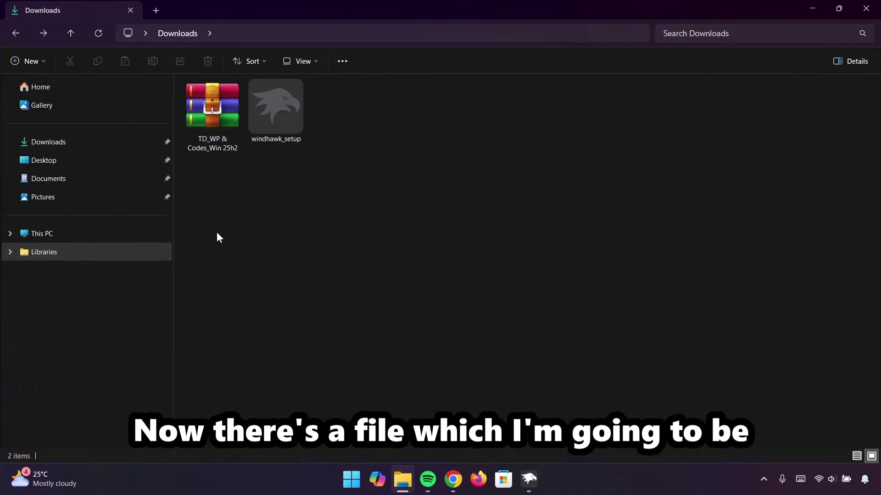
click(218, 115)
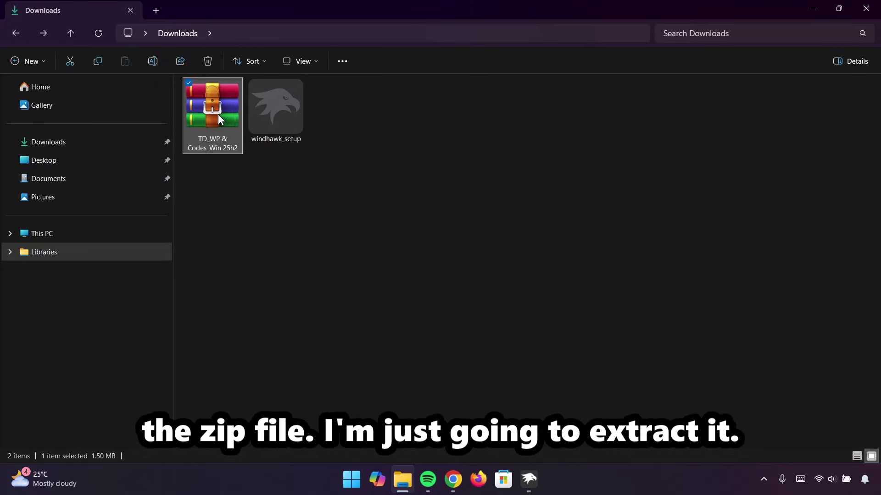
key(shift+F10)
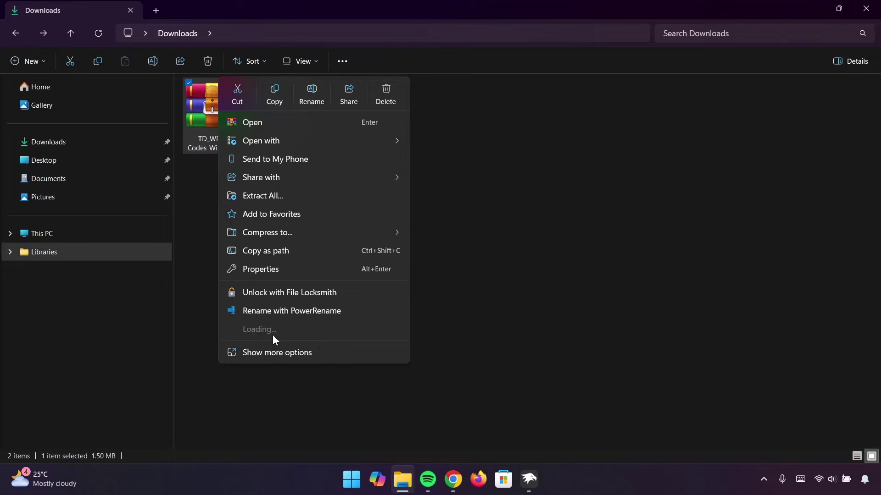
mouse_move(283, 330)
click(481, 386)
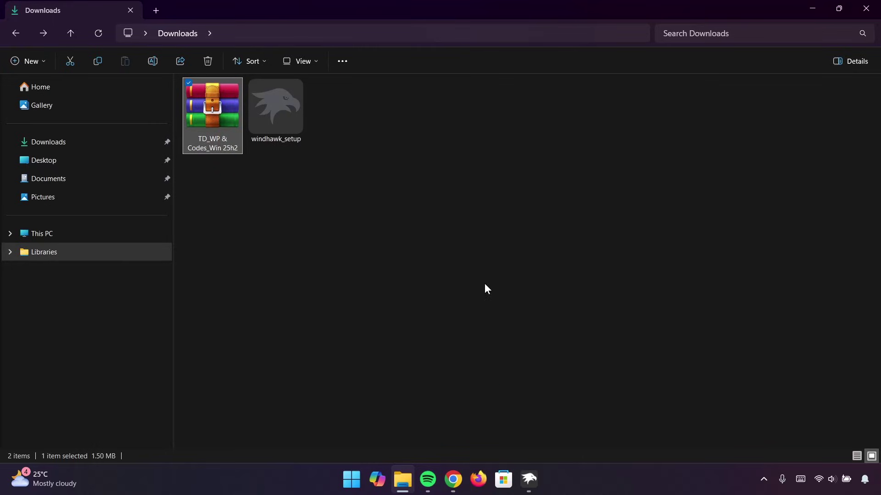
double_click(339, 102)
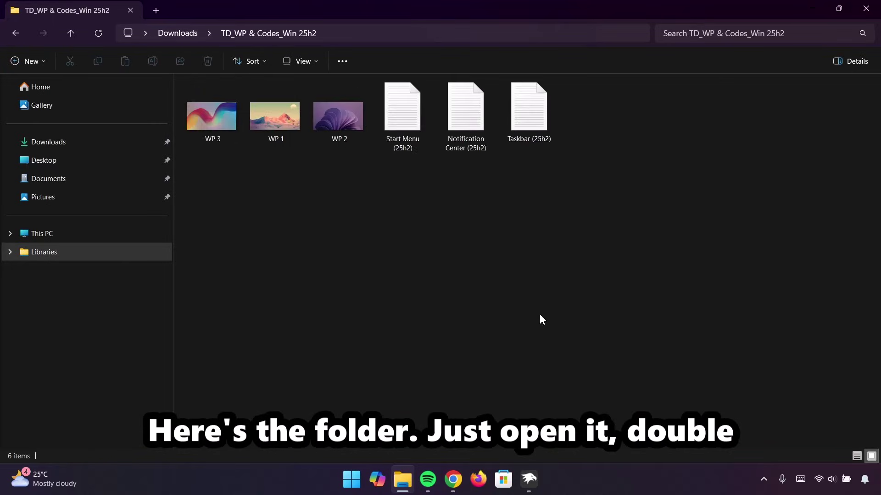
click(528, 105)
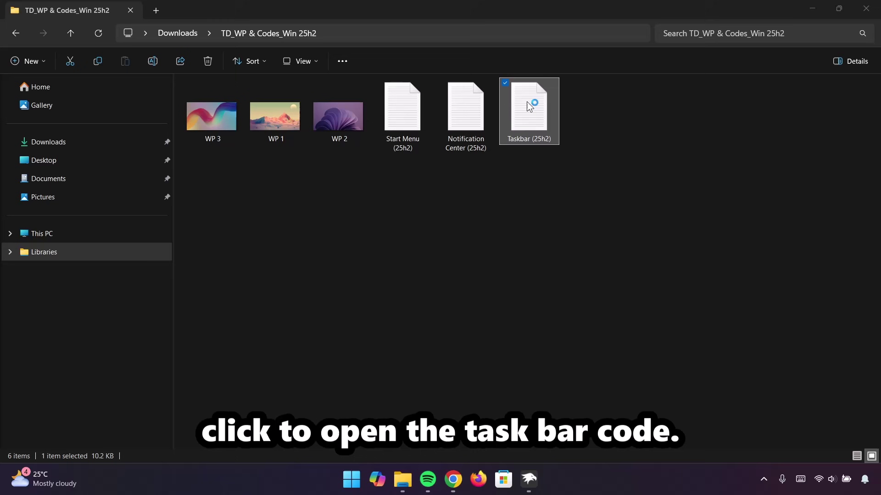
Step: Copy all of the Taskbar (25h2) code from Notepad and minimize it
double_click(528, 106)
key(ctrl+a)
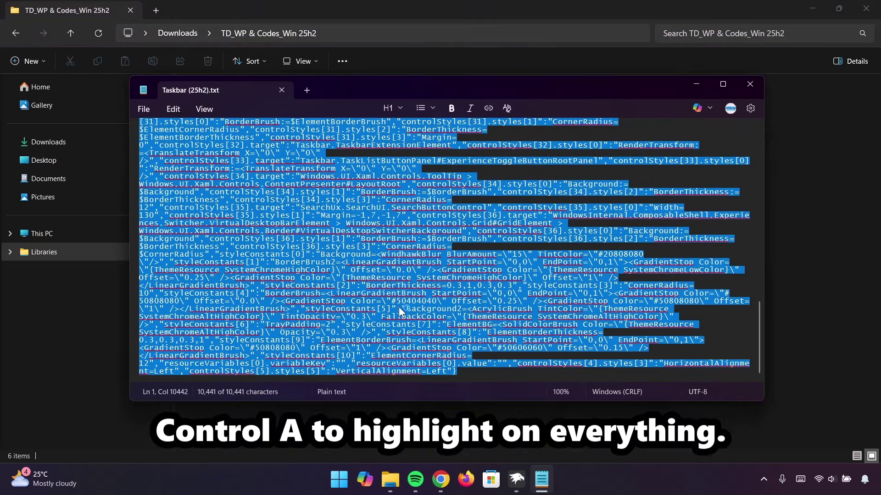
right_click(322, 272)
click(375, 253)
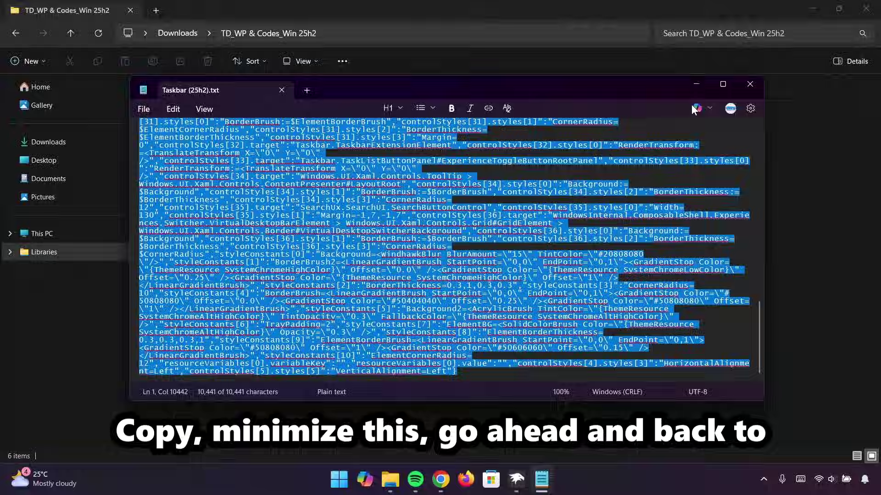
click(695, 86)
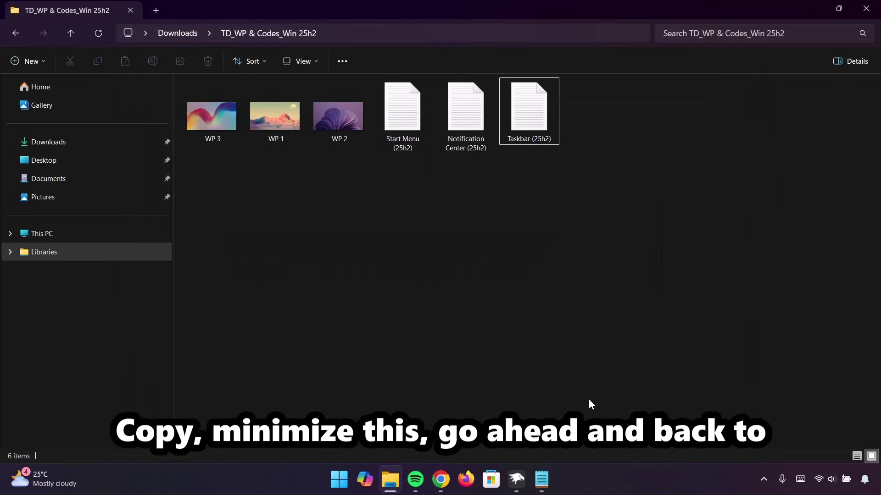
Step: Paste the code into Windhawk's Taskbar Styler Mod settings, save, and minimize Windhawk and Explorer
click(516, 475)
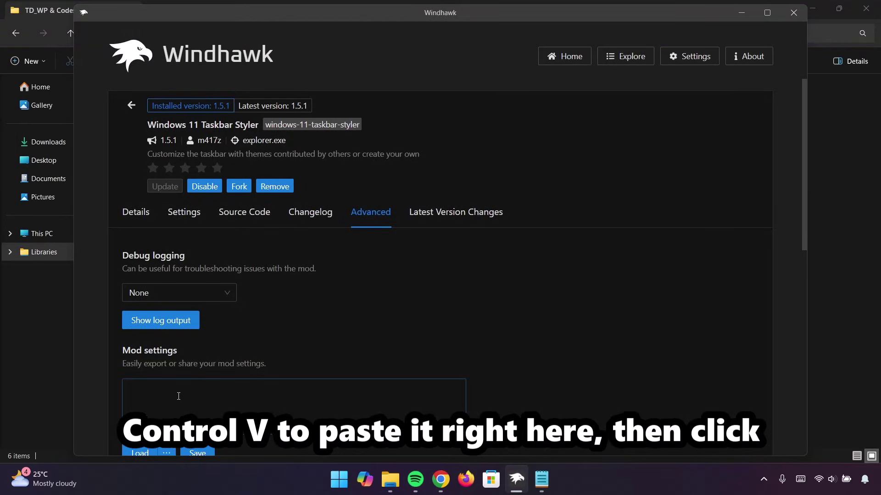
key(ctrl+v)
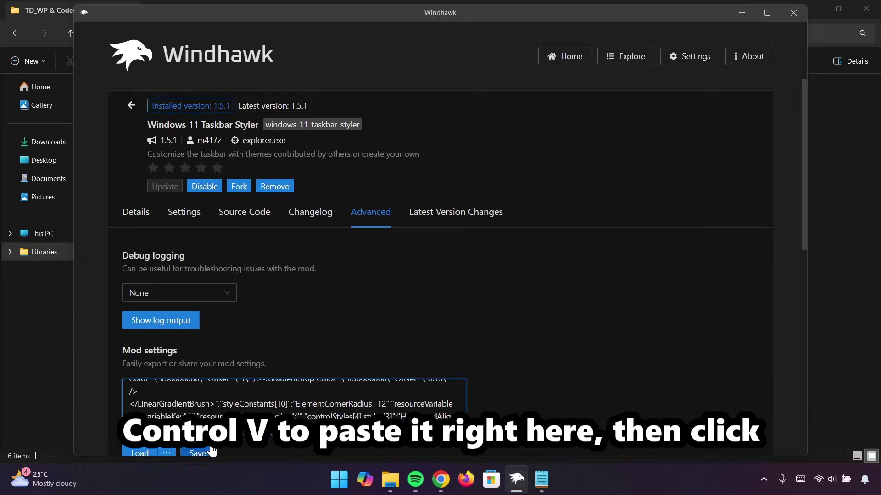
scroll(197, 452, down, 1)
click(198, 397)
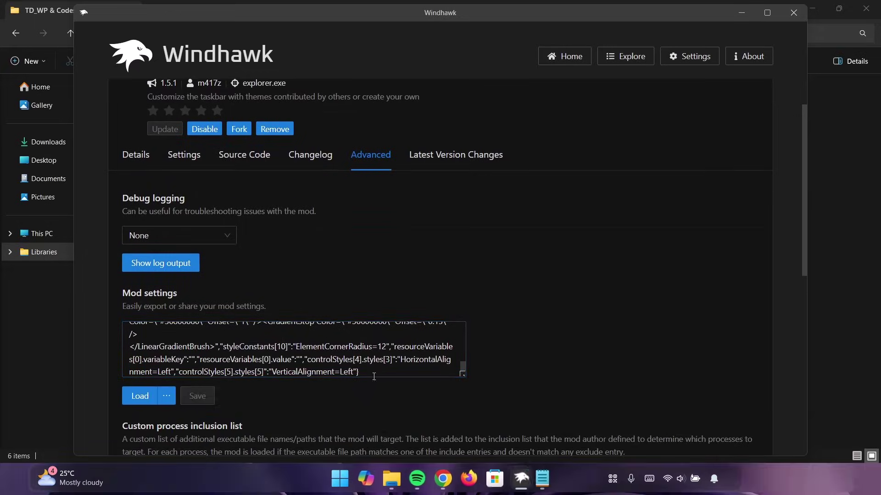
click(741, 13)
click(810, 8)
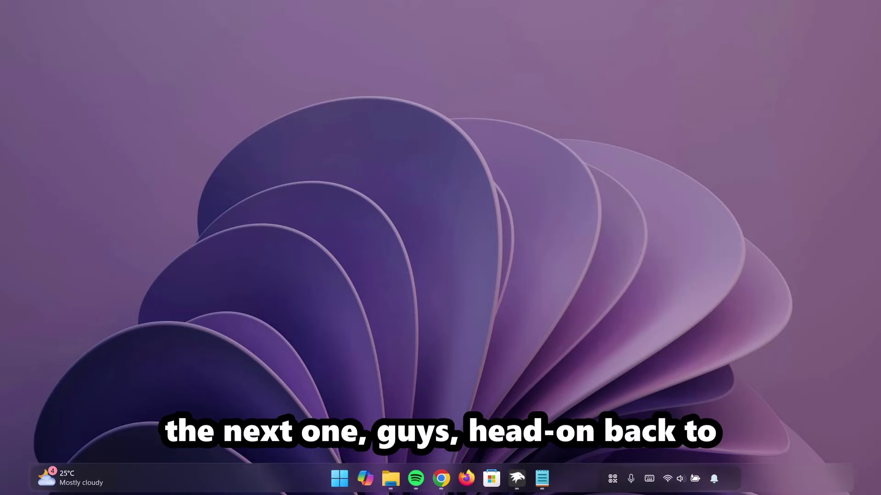
Step: Install the Windows 11 Start Menu Styler mod (v1.3.3) from the Explore catalogue, accepting the risk
click(516, 479)
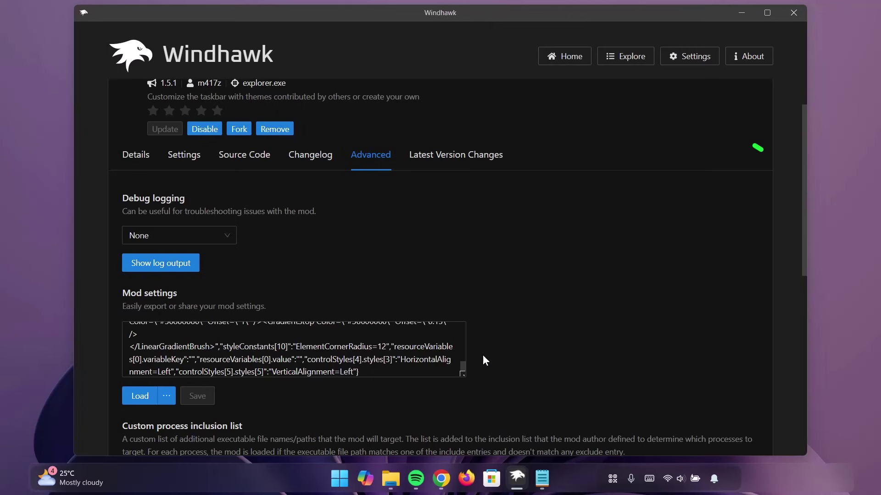
click(632, 59)
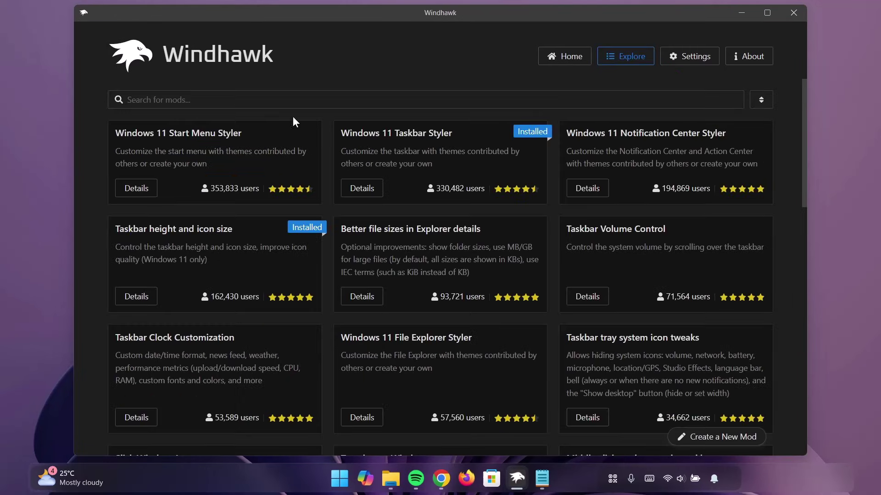
drag(116, 130, 237, 134)
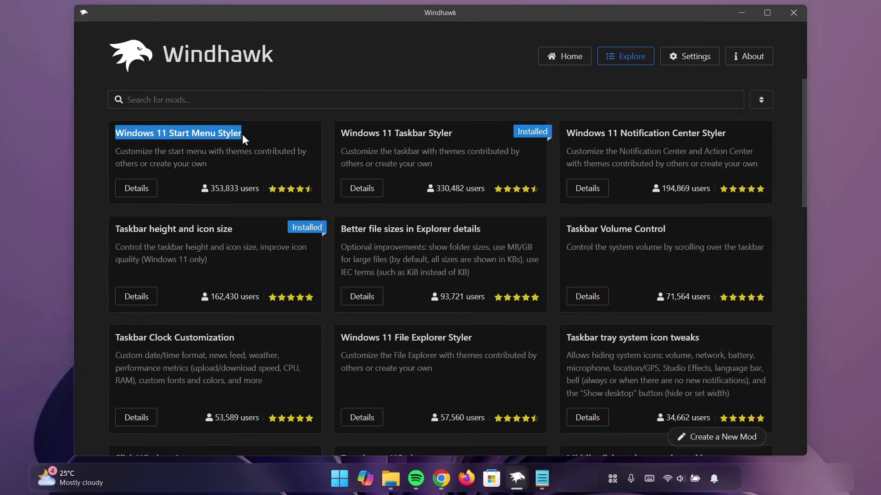
click(132, 193)
click(158, 152)
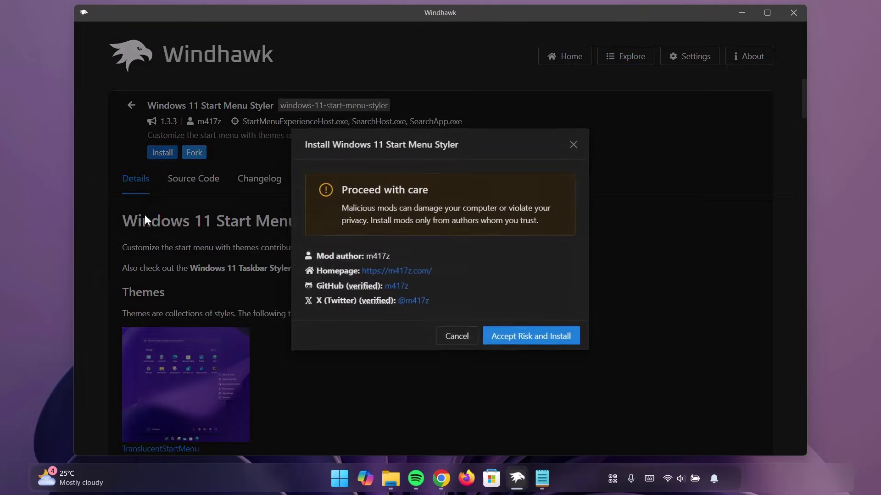
click(520, 336)
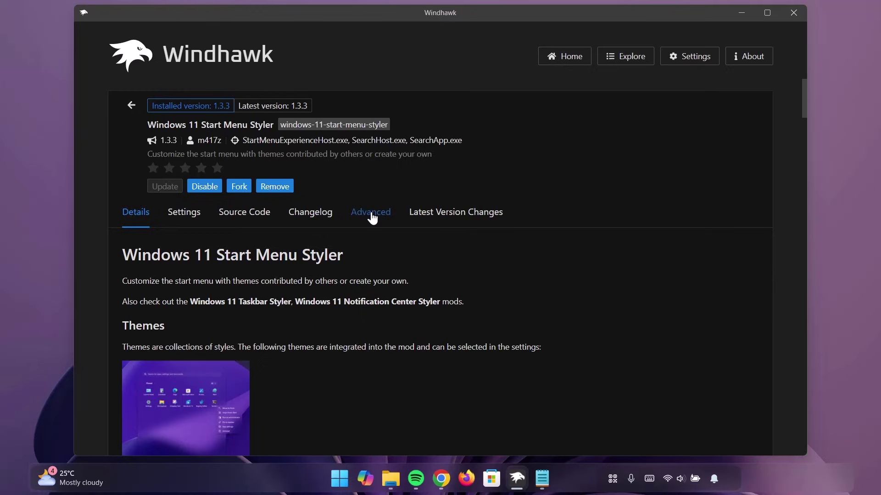
Step: Delete the existing text in the Start Menu Styler's advanced Mod settings
click(370, 212)
scroll(171, 278, down, 3)
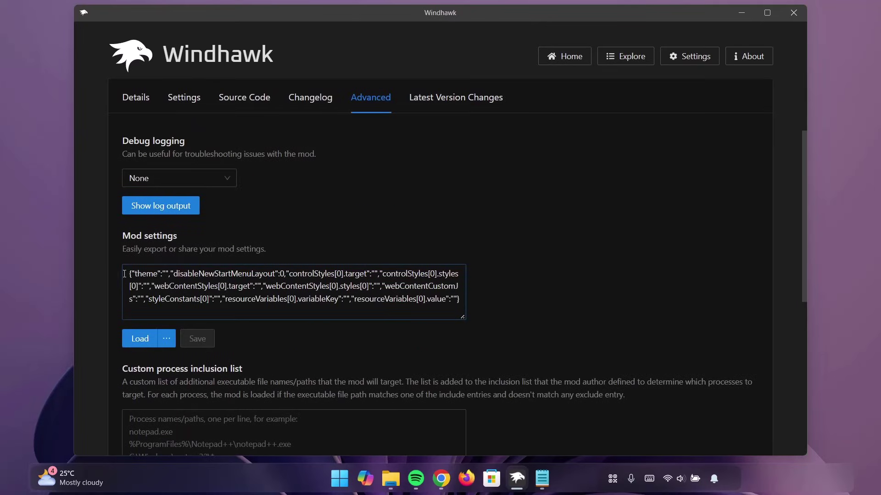
drag(124, 273, 432, 302)
key(BackSpace)
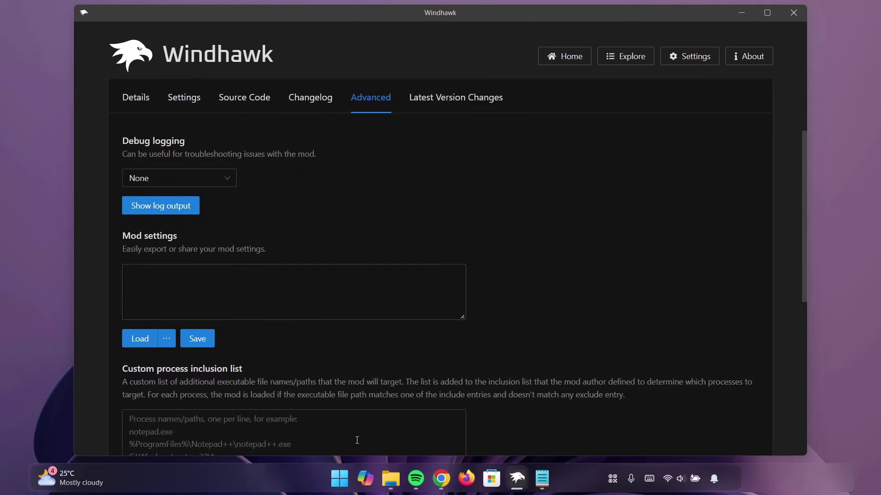
Step: Copy all the code from the Start Menu (25h2) file in Notepad
click(390, 478)
double_click(401, 115)
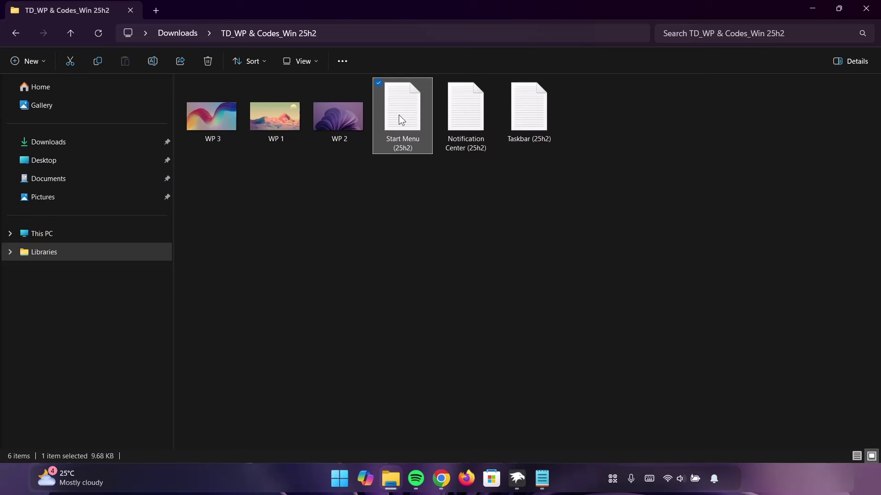
key(ctrl+a)
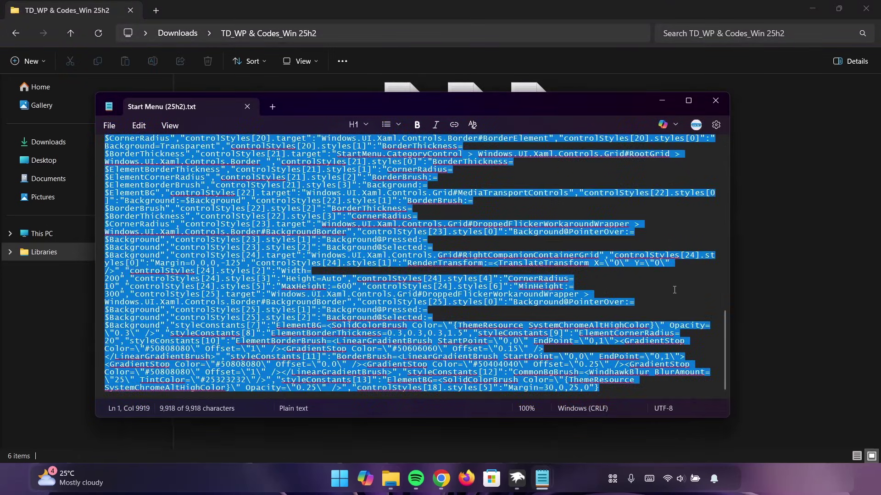
right_click(277, 192)
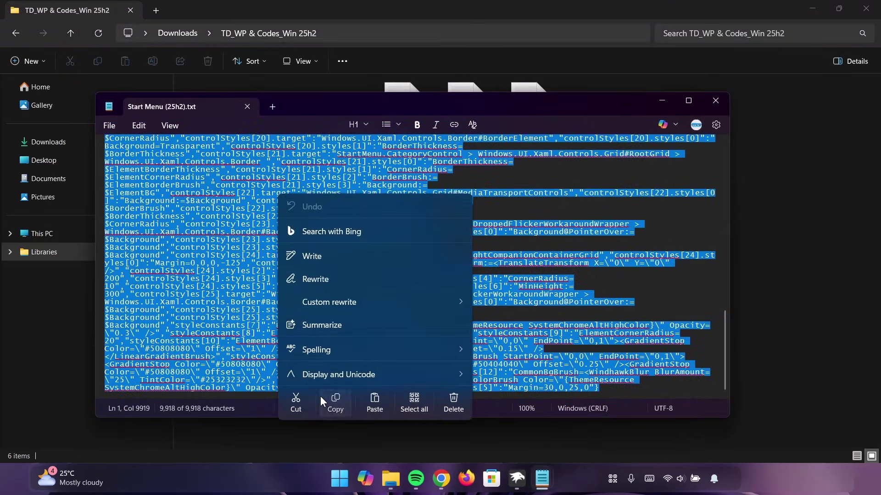
click(320, 397)
Step: Paste the Start Menu (25h2) code into Windhawk's Mod settings and save it
click(663, 101)
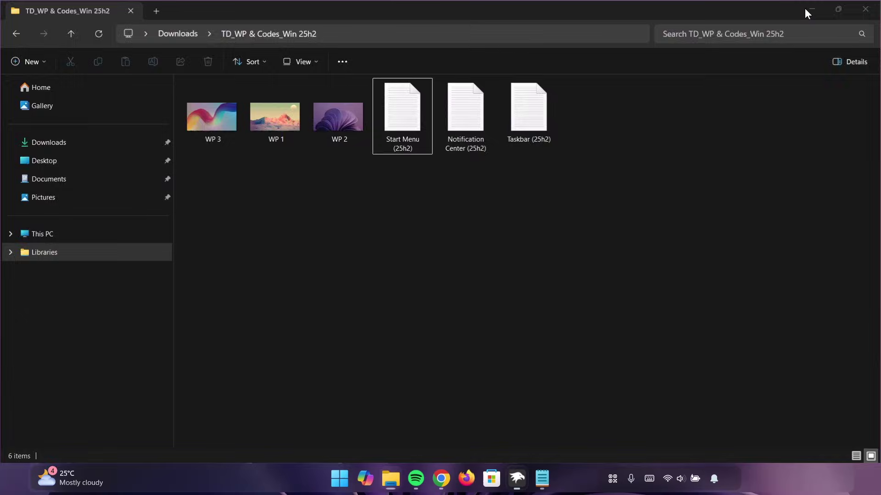
click(810, 9)
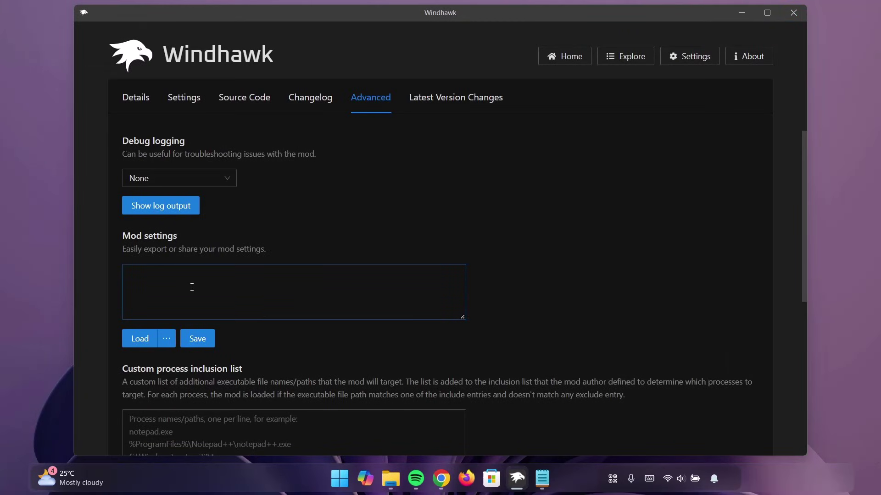
key(ctrl+v)
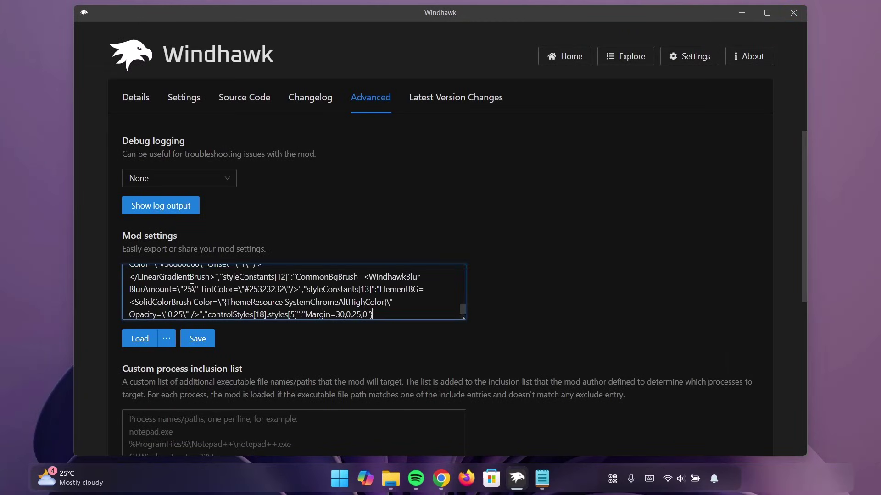
click(196, 339)
click(739, 10)
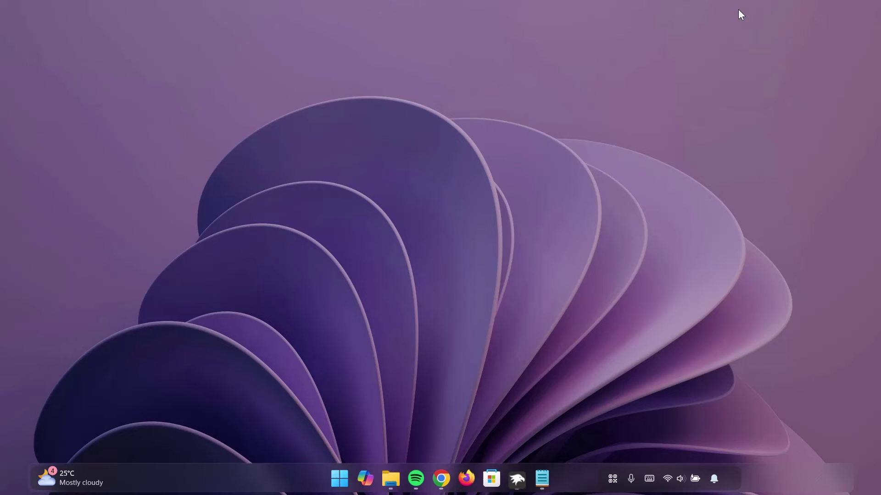
click(338, 479)
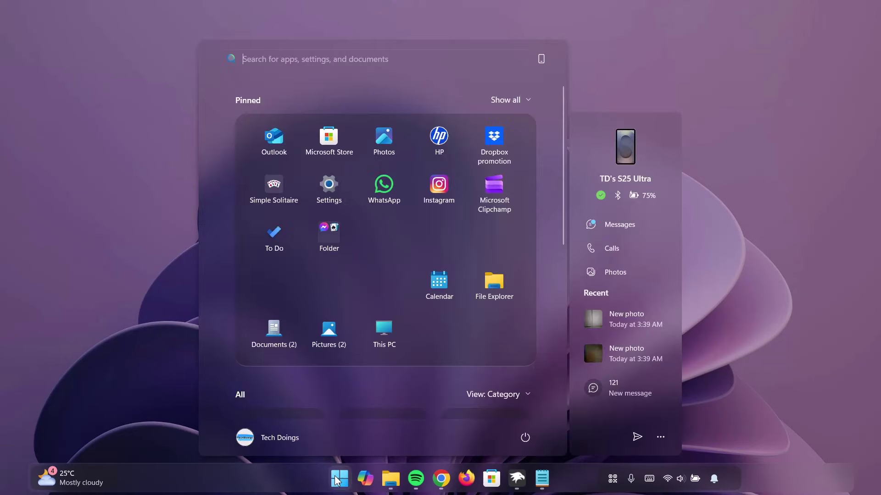
scroll(469, 259, down, 3)
scroll(471, 260, down, 4)
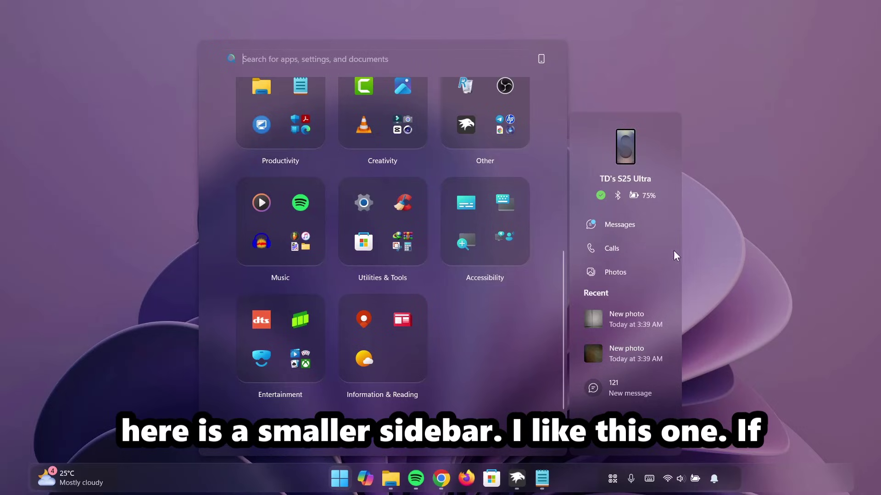
scroll(477, 339, up, 4)
scroll(477, 339, down, 3)
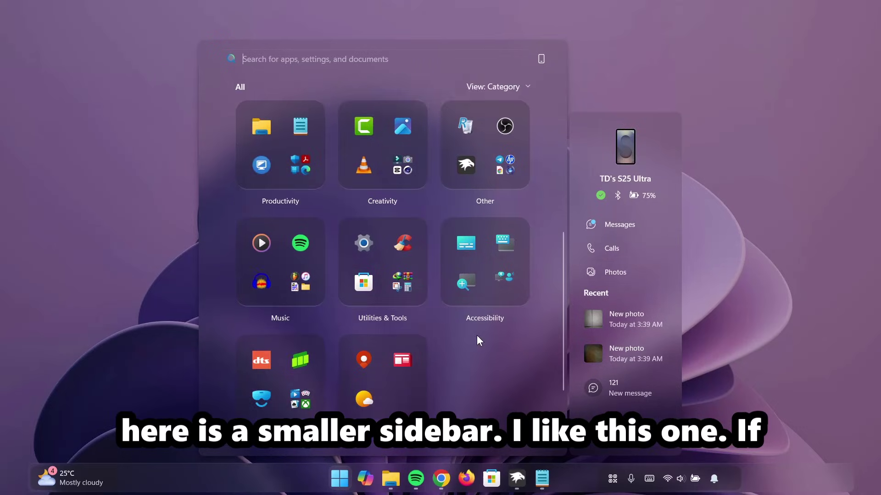
scroll(477, 339, up, 5)
click(716, 479)
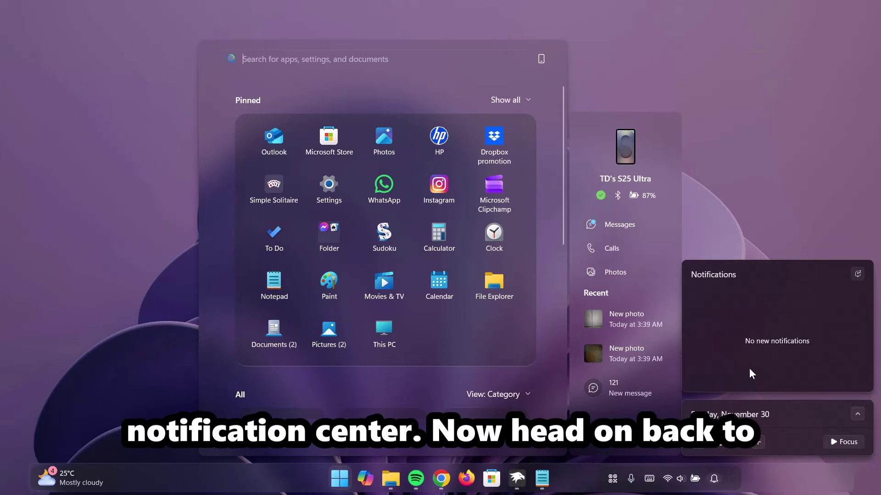
click(686, 396)
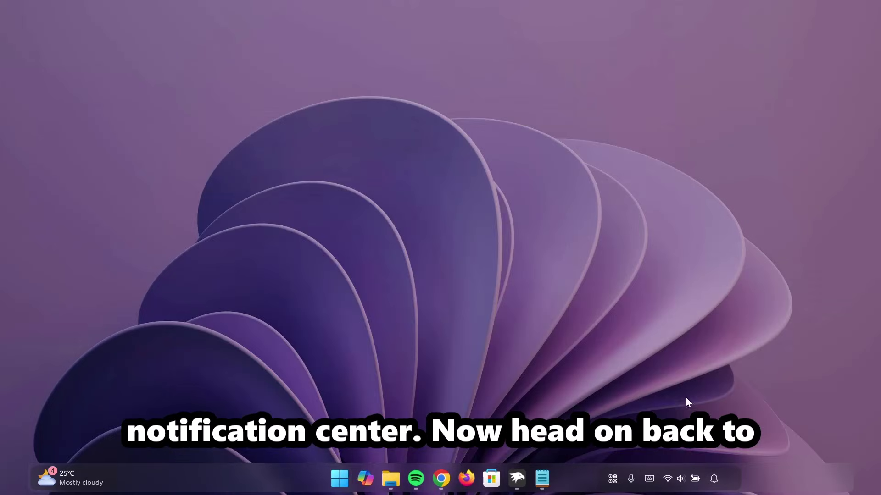
Step: Install the Windows 11 Notification Center Styler mod from Explore, accepting the risk warning
click(516, 478)
click(626, 57)
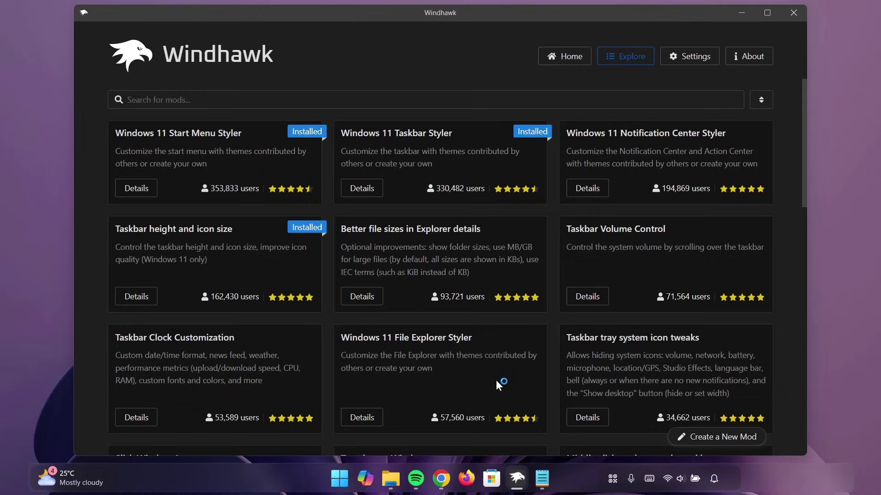
drag(620, 133, 734, 138)
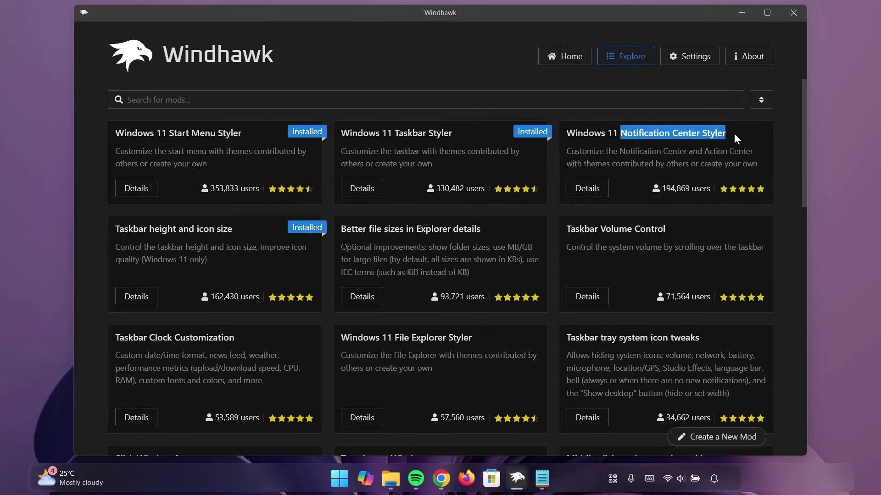
click(588, 191)
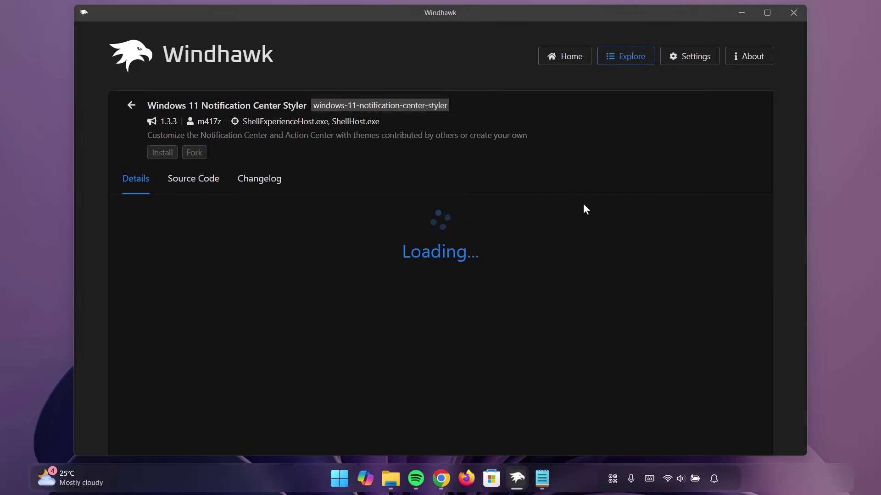
click(162, 152)
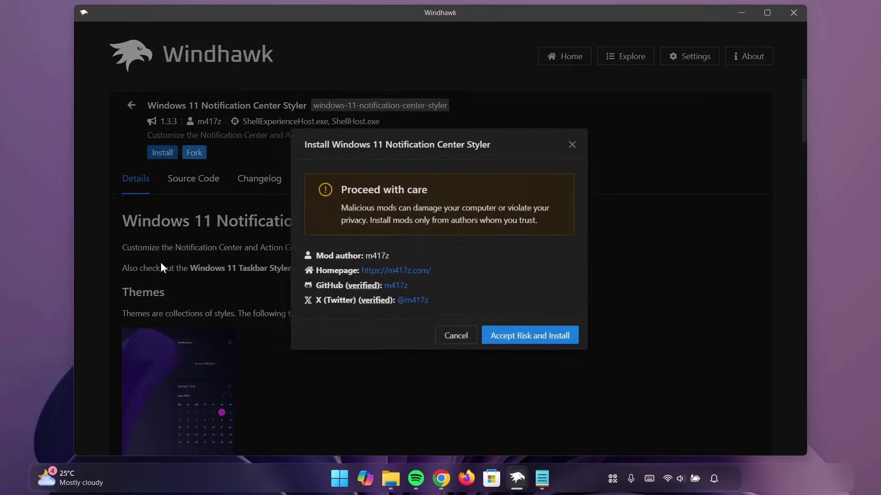
click(524, 333)
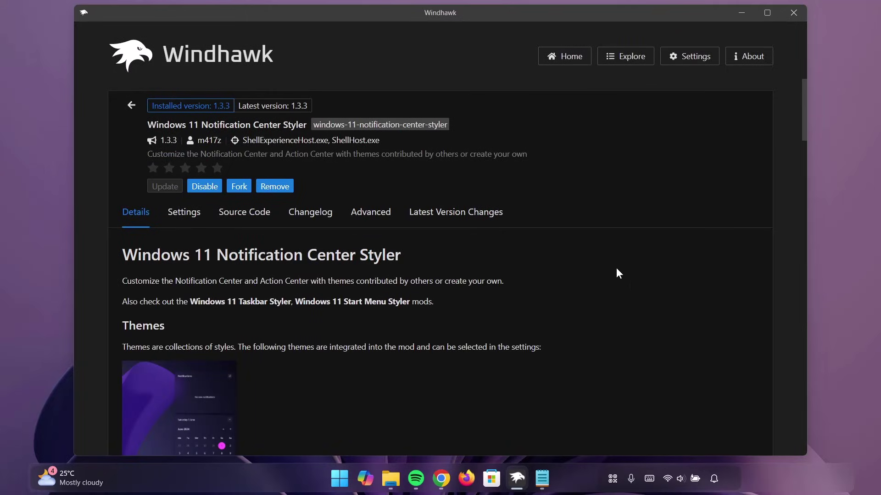
Step: Clear the default text from the Notification Center Styler's advanced Mod settings
click(371, 214)
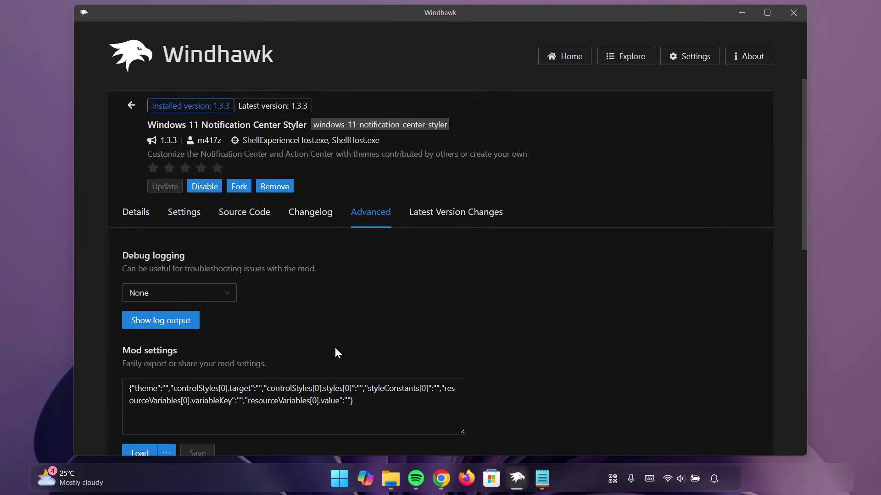
scroll(335, 351, down, 1)
drag(355, 344, 95, 334)
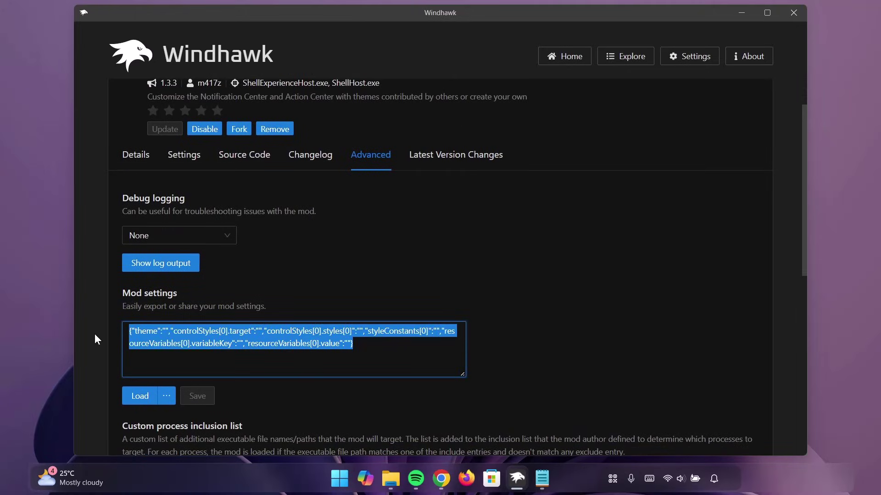
key(ctrl+x)
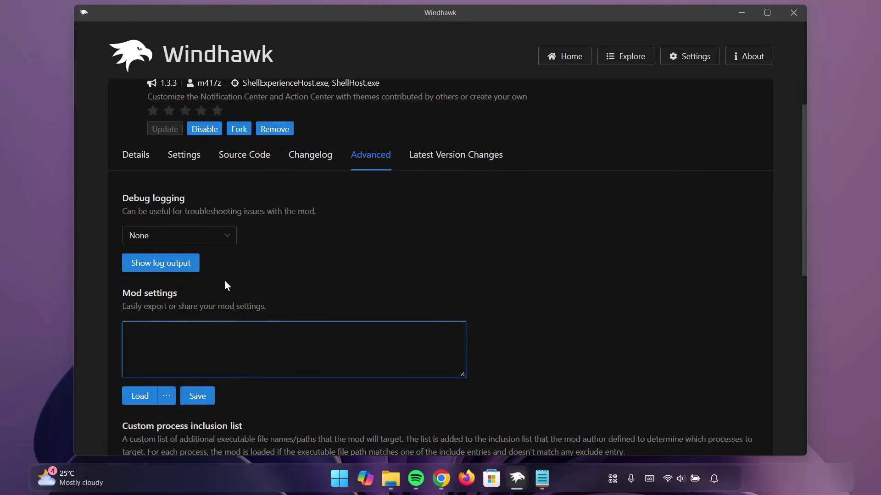
Step: Copy all the code from Notification Center (25h2).txt in Notepad
click(390, 481)
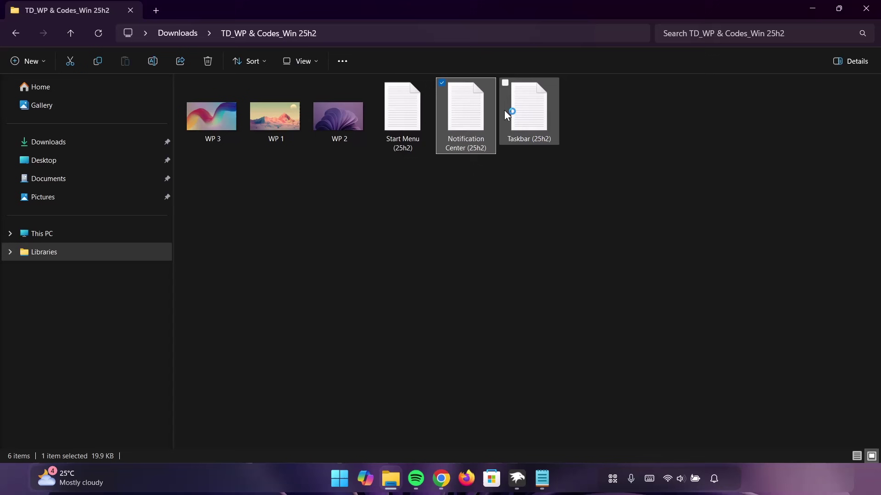
double_click(445, 103)
key(ctrl+a)
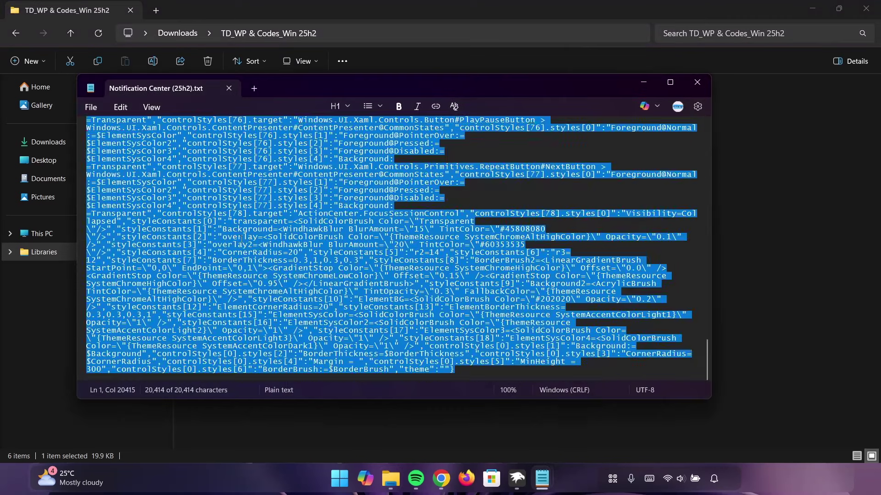
right_click(214, 223)
click(278, 438)
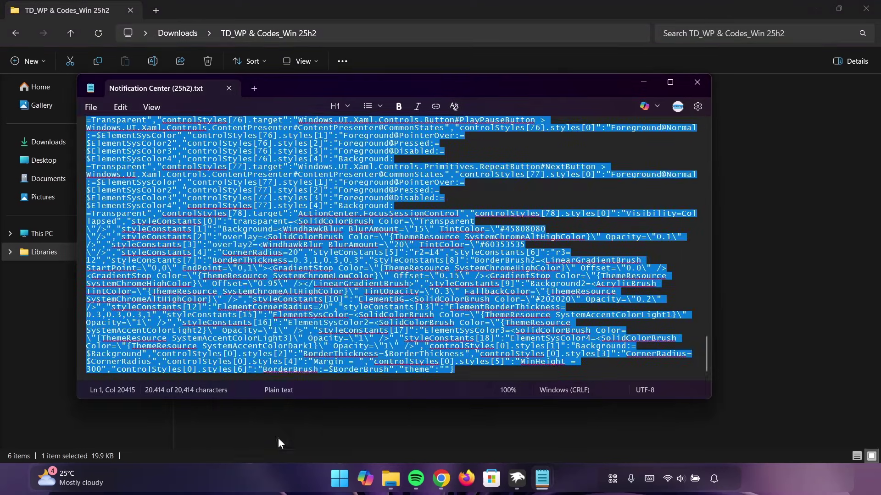
Step: Paste the Notification Center (25h2) code into Mod settings, save, then preview quick settings
click(643, 82)
click(812, 8)
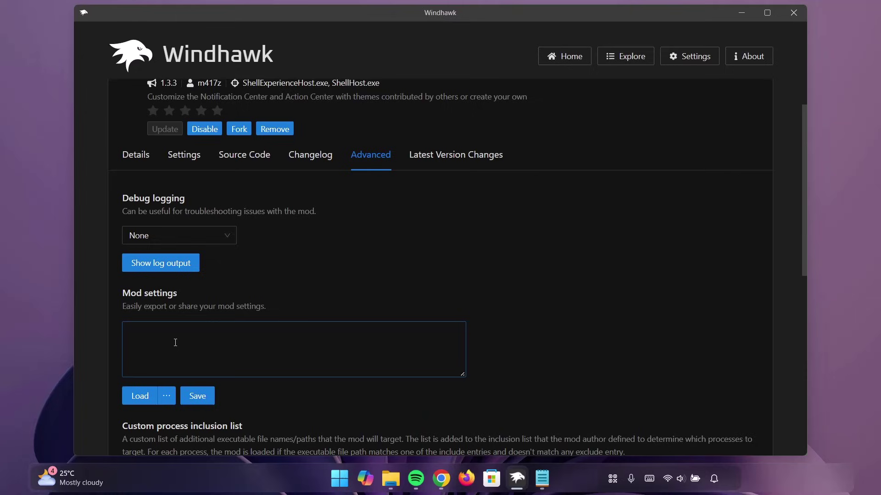
key(ctrl+v)
click(196, 395)
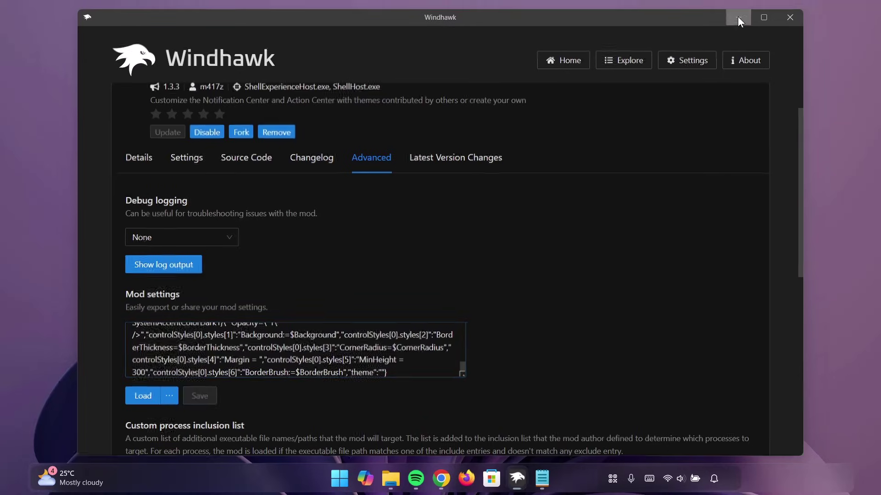
click(740, 12)
click(663, 478)
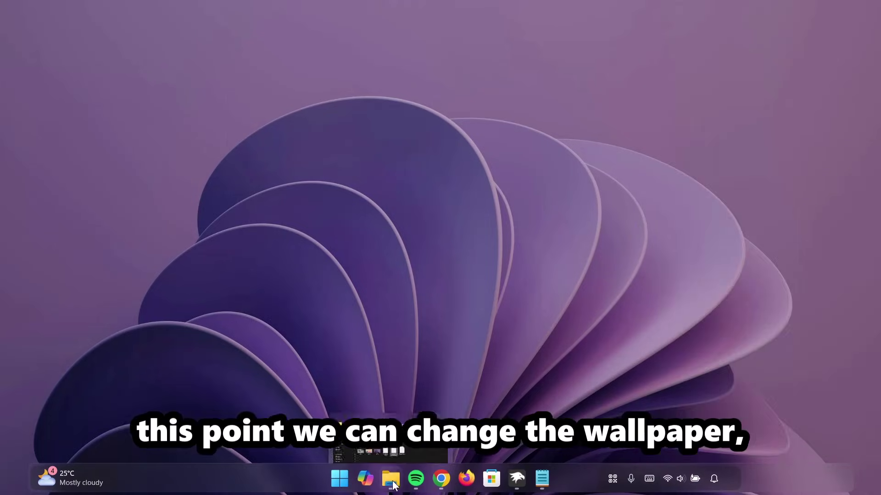
Step: Set WP 1 as the desktop background and preview the Start menu over it
click(390, 479)
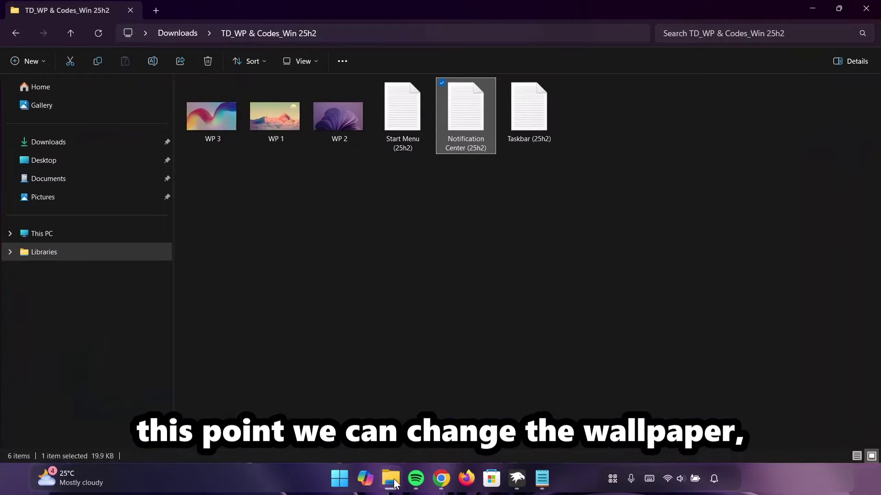
right_click(272, 120)
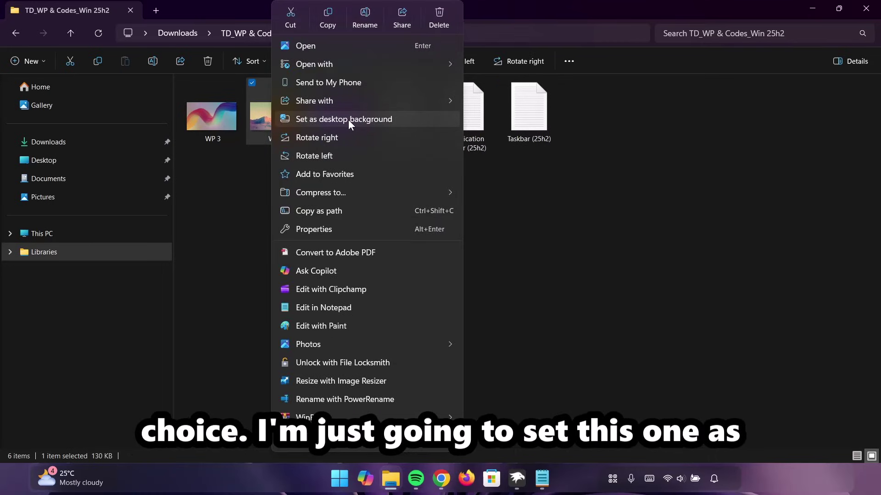
click(312, 119)
click(812, 7)
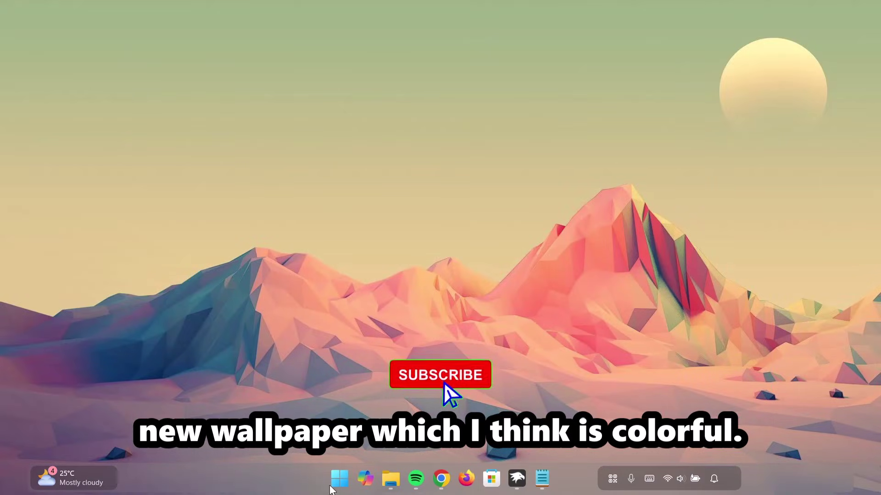
key(super)
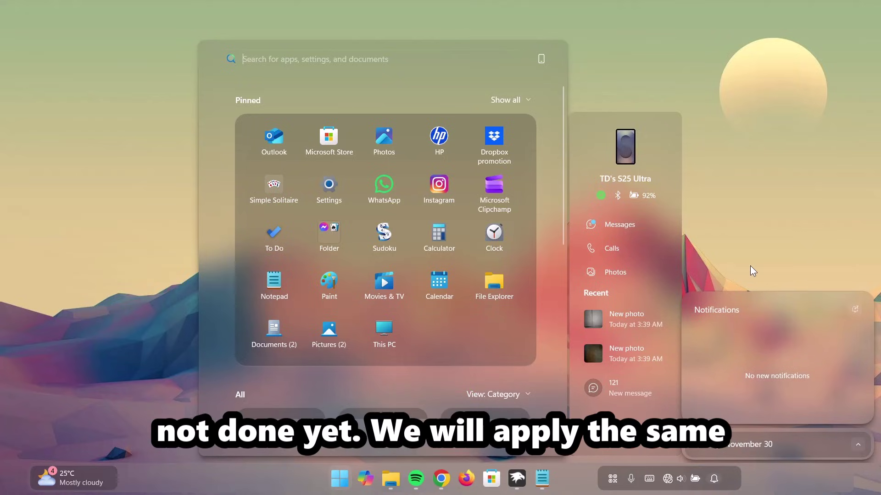
key(alt+Tab)
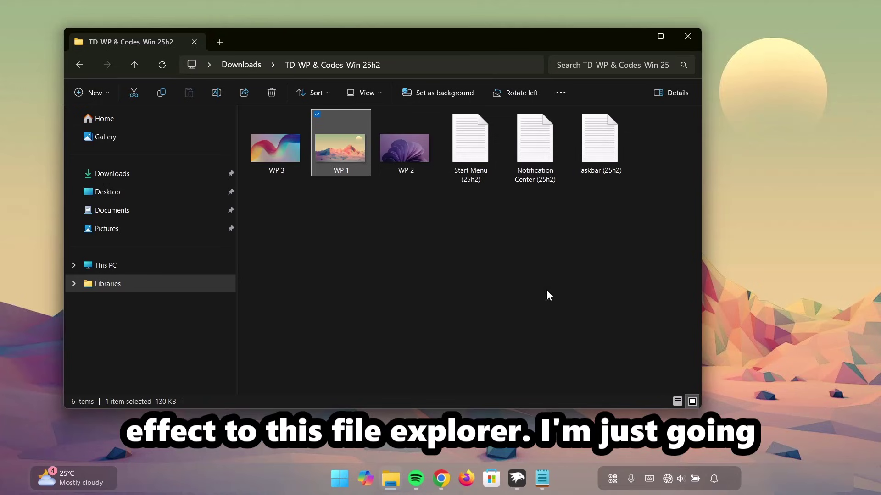
Step: Search for 'windows 11 explorer styler' and install the File Explorer Styler mod
click(638, 34)
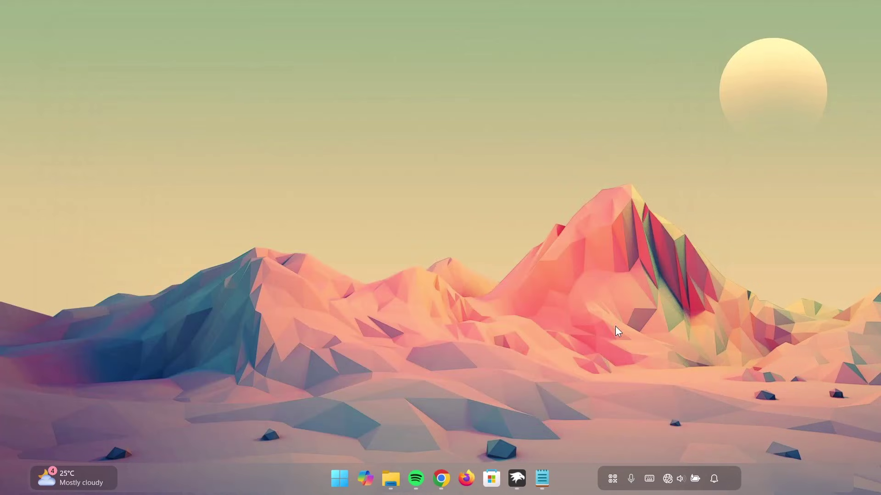
click(518, 479)
click(624, 63)
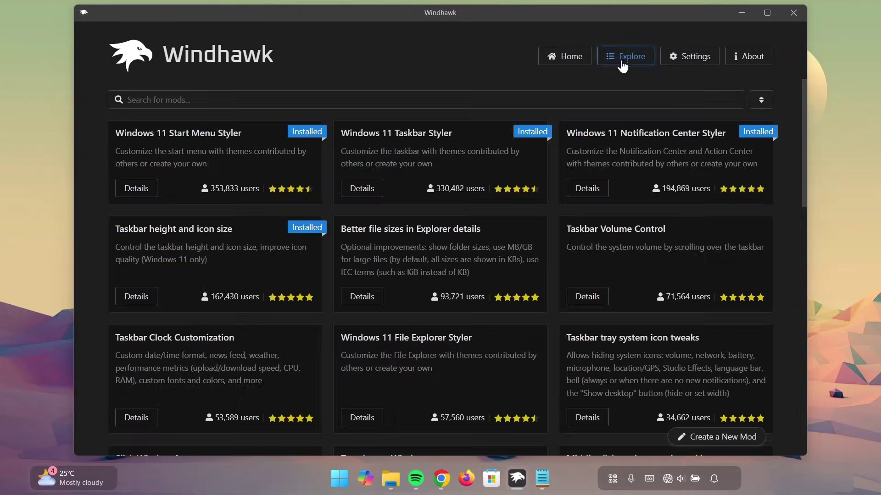
click(253, 100)
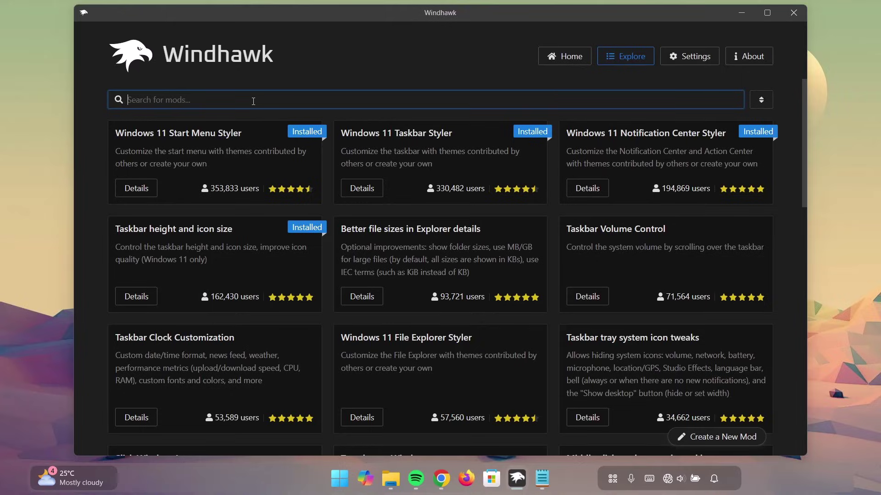
text(windows 11 )
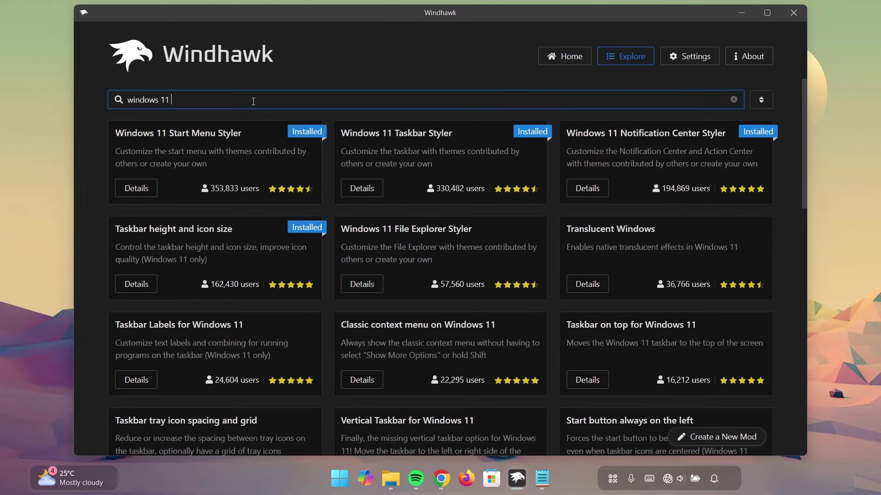
text(explorer)
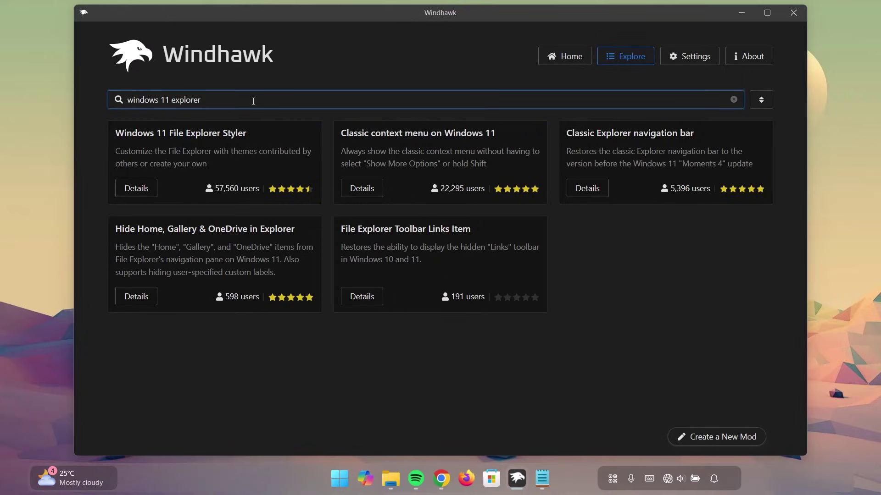
text( styler)
click(133, 191)
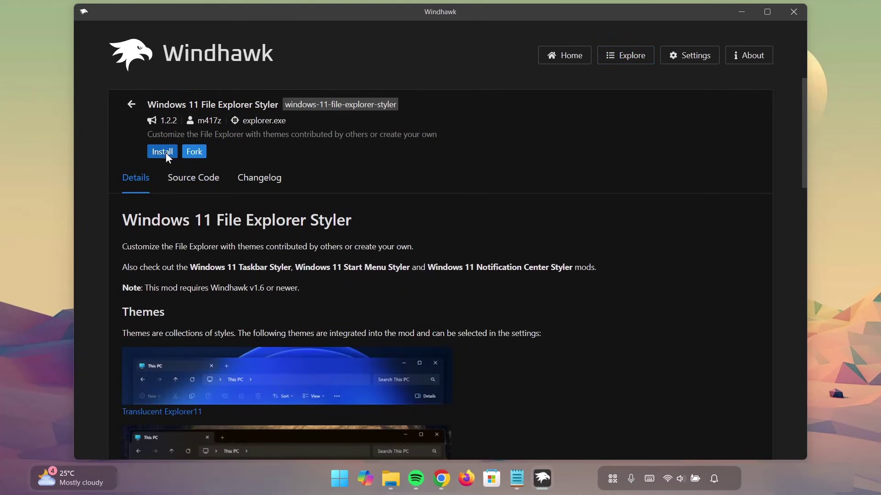
click(166, 152)
click(515, 337)
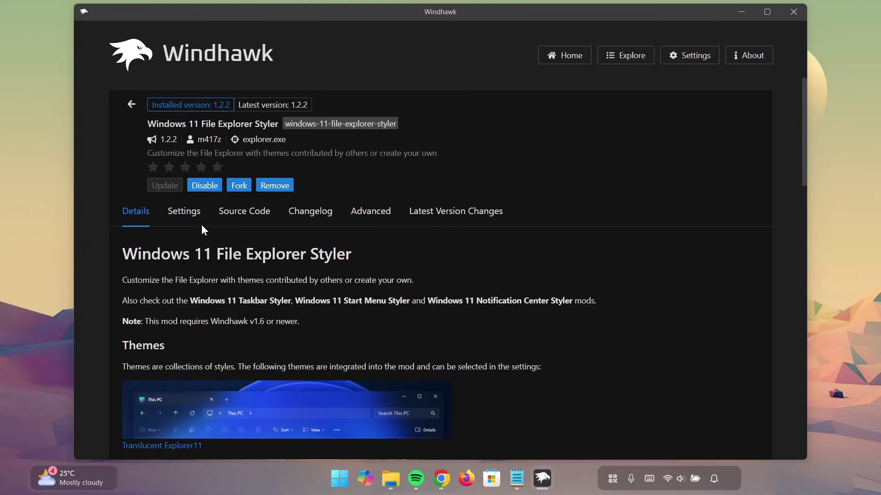
Step: Set the mod's Theme to Translucent Explorer11 and save the settings
click(176, 220)
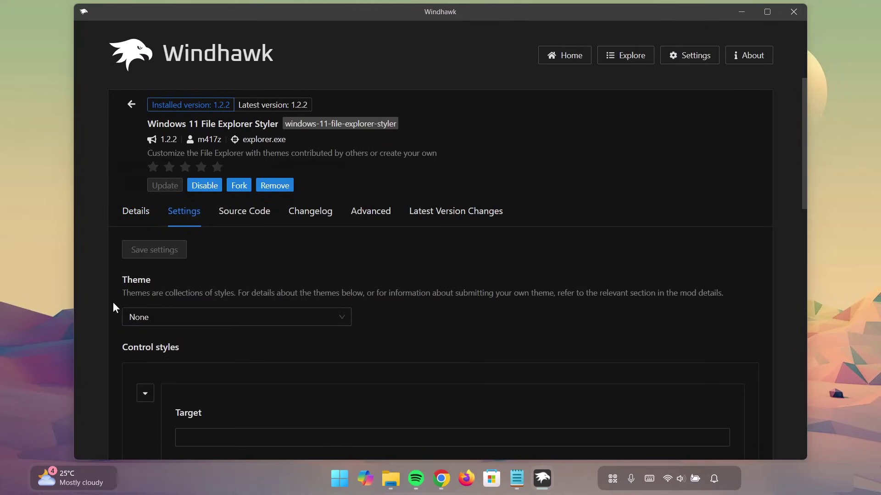
click(333, 321)
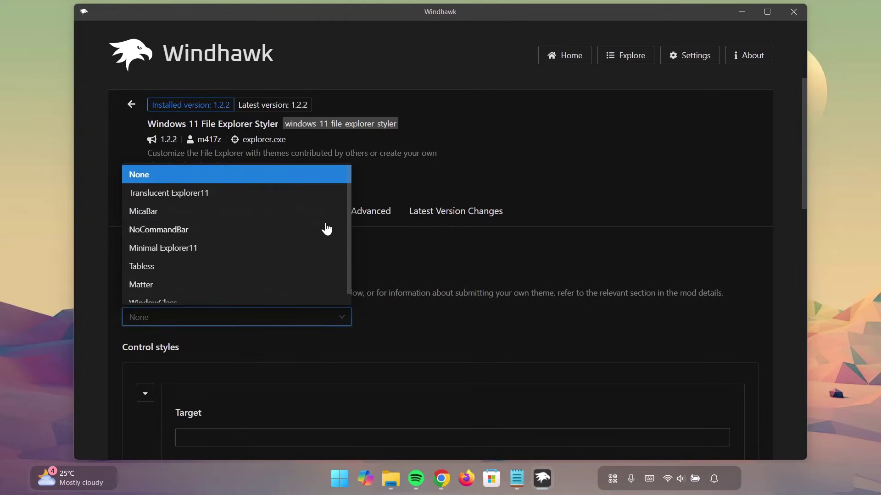
click(160, 195)
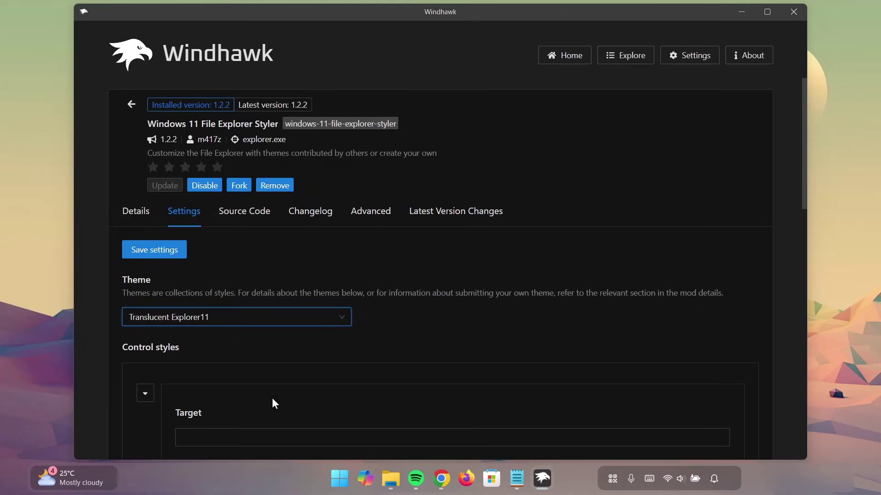
click(158, 252)
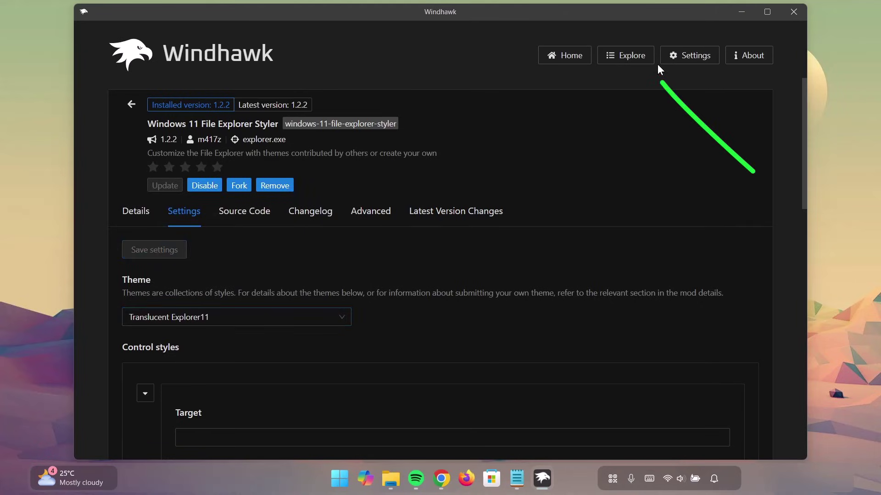
Step: Search for 'Translucent windows' and install the Translucent Windows mod
click(625, 62)
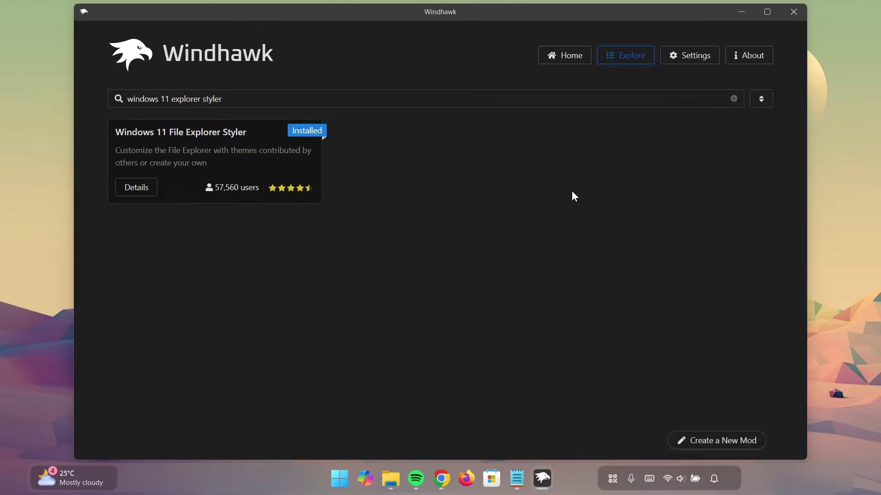
drag(369, 137, 207, 170)
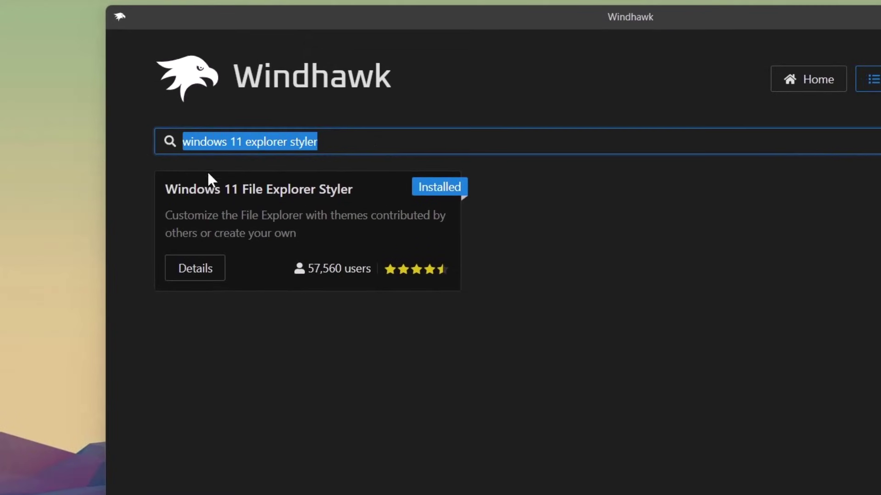
key(BackSpace)
text(Translucent windows)
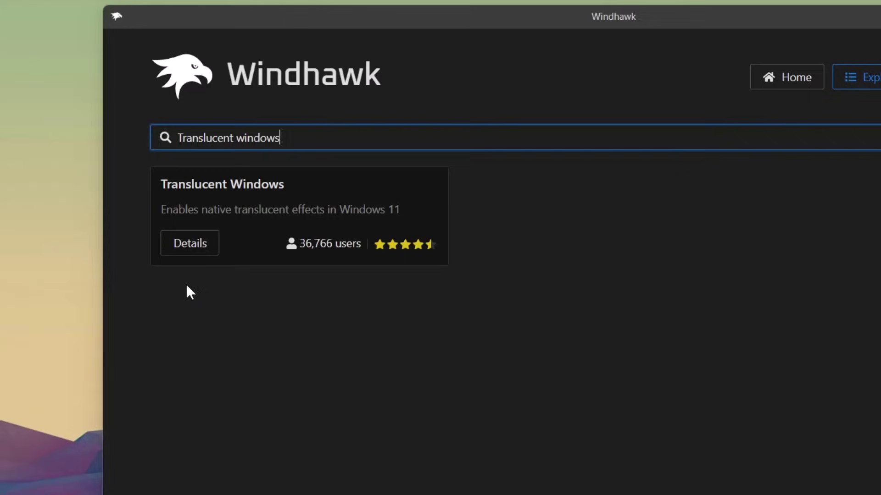
click(195, 248)
click(225, 210)
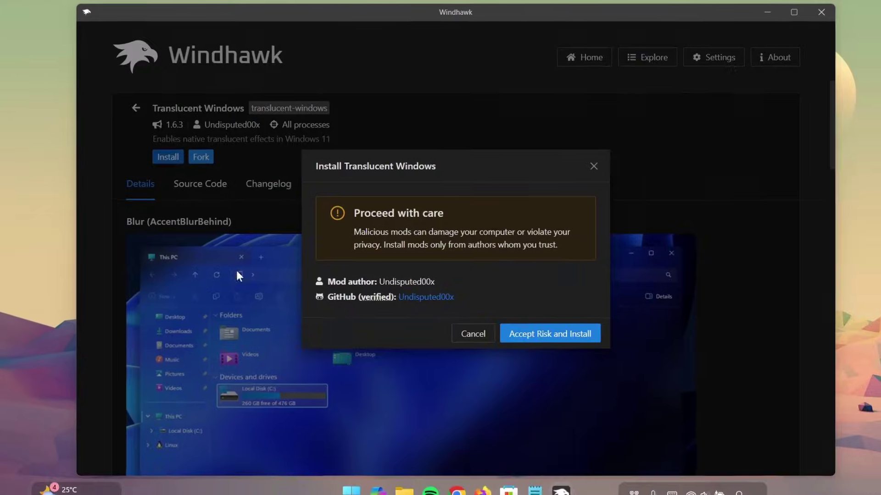
click(569, 335)
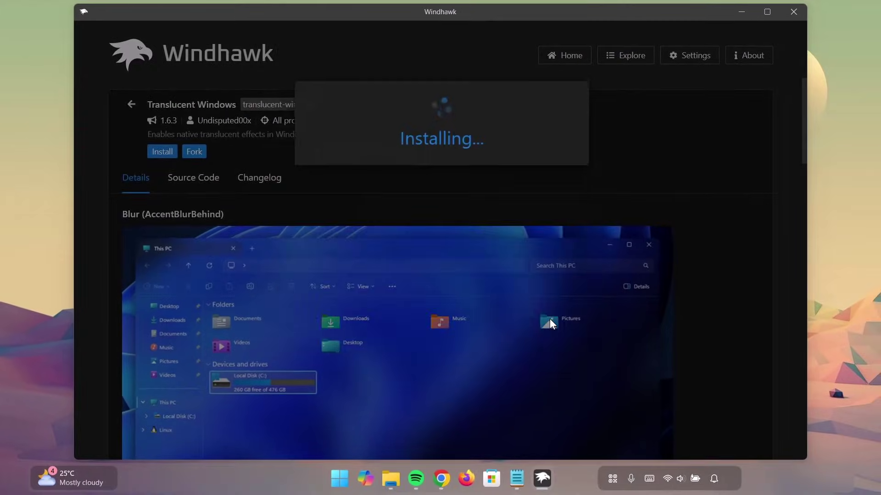
Step: Enable theme custom rendering, the theme accent colorizer and Text alpha blending
click(190, 222)
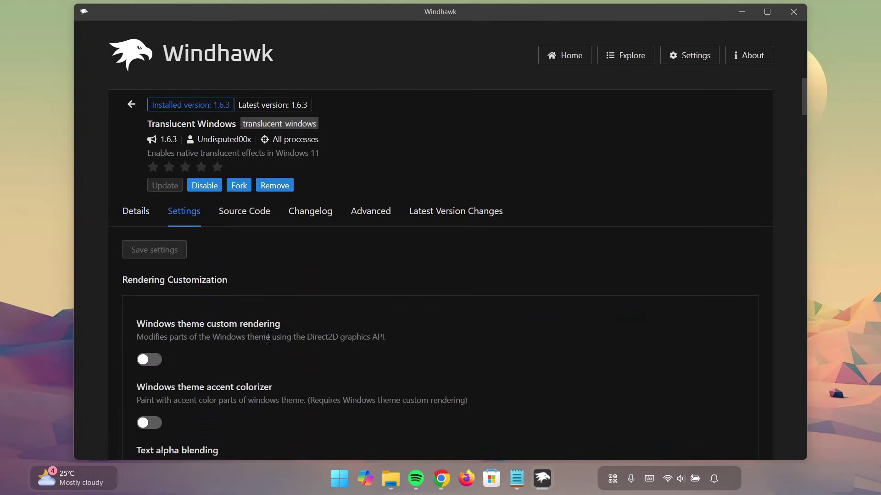
scroll(317, 304, down, 3)
scroll(317, 304, down, 2)
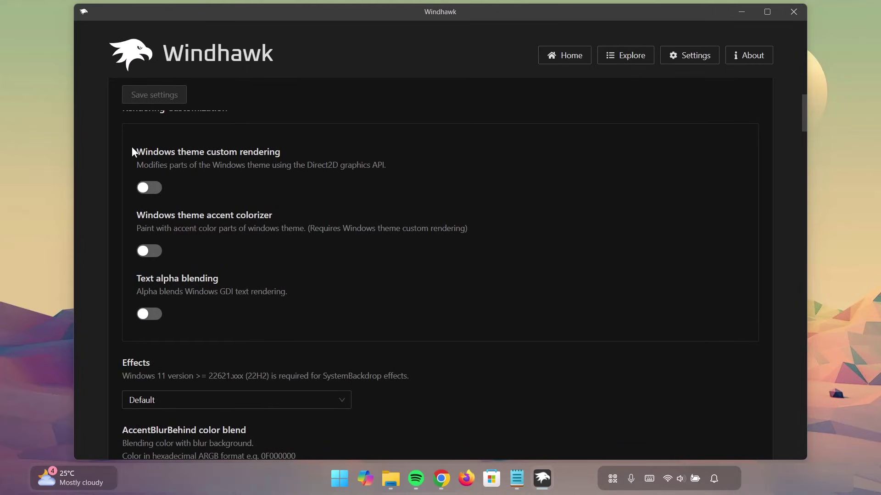
click(160, 194)
click(149, 251)
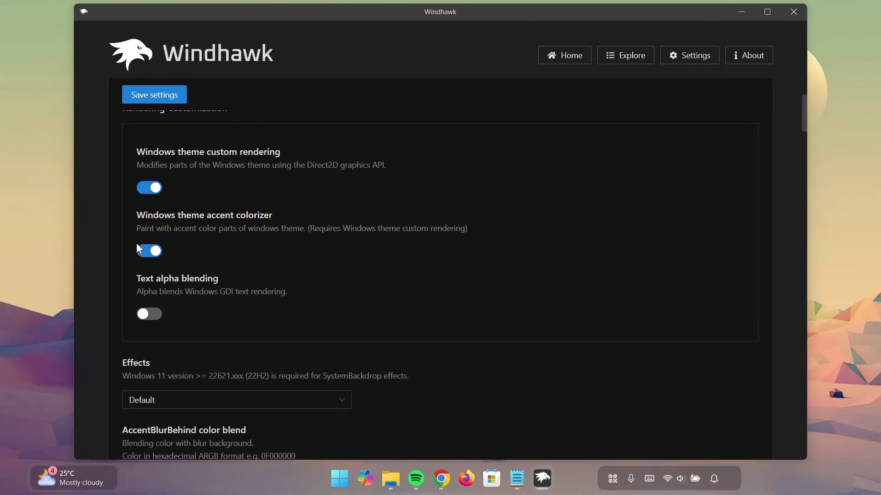
click(149, 313)
Step: Choose the Blur (AccentBlurBehind) effect, extend it to the entire window, and save
scroll(285, 312, down, 4)
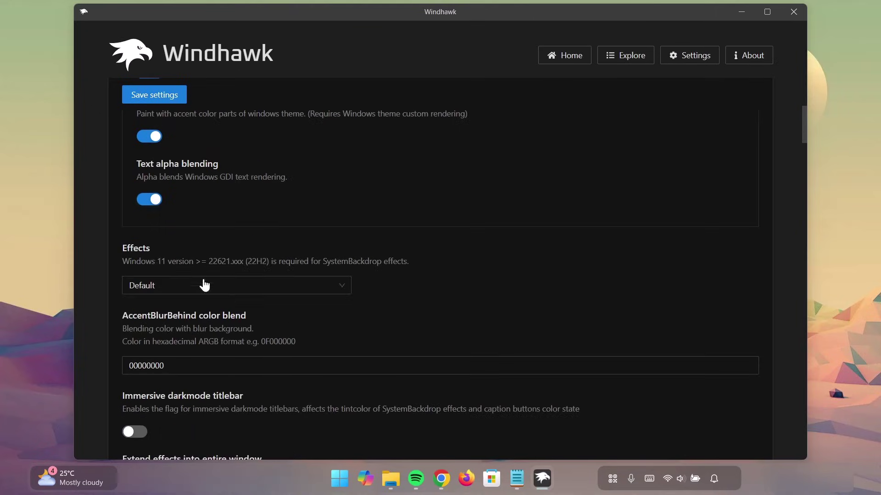
click(340, 289)
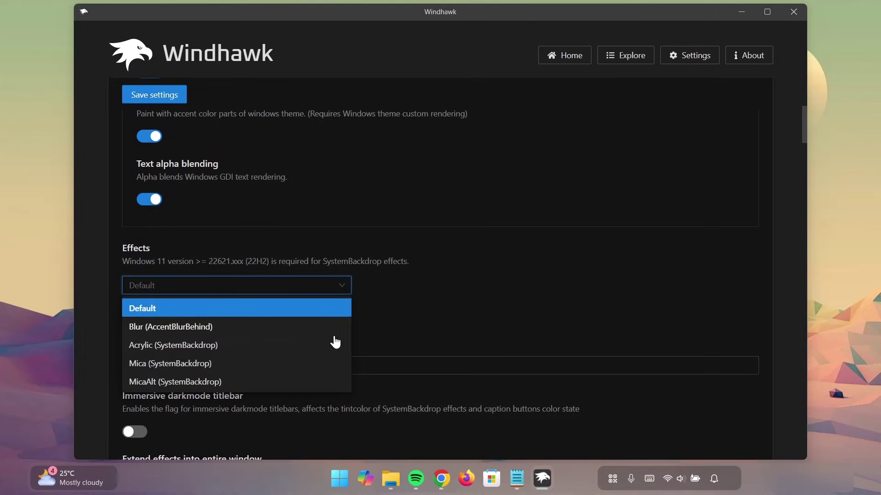
click(141, 327)
scroll(249, 411, down, 4)
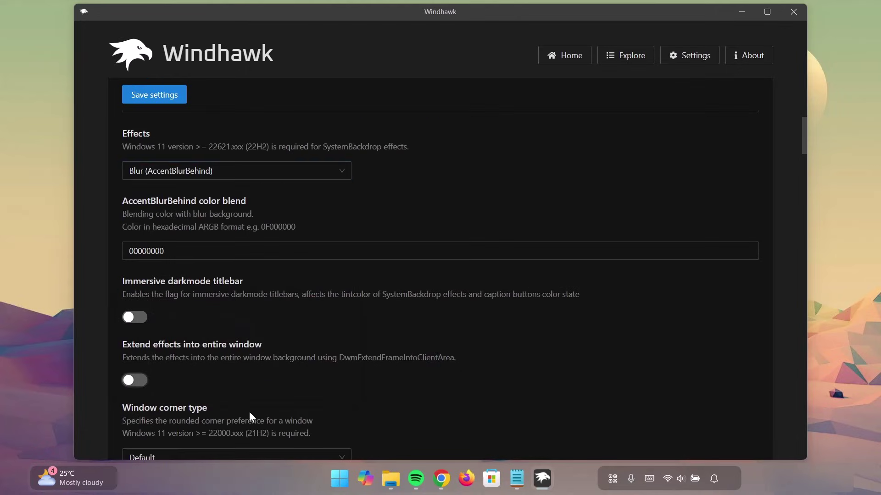
click(140, 382)
scroll(289, 366, up, 5)
click(160, 95)
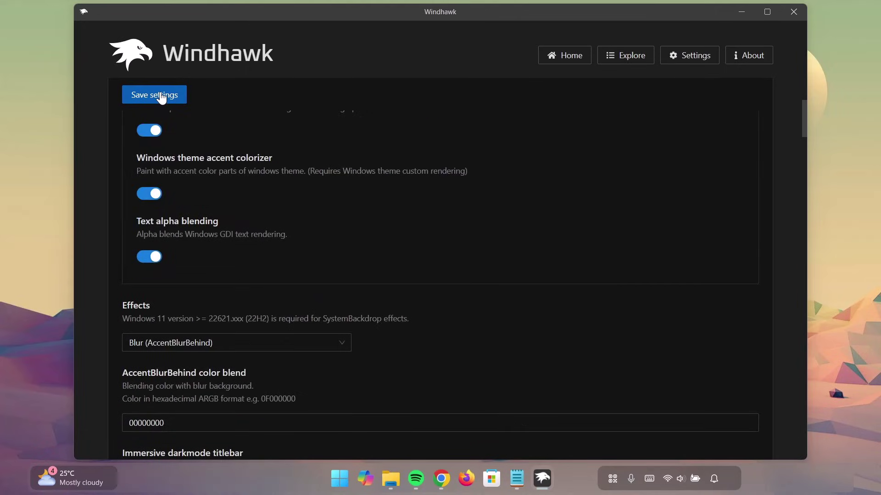
Step: Minimize Windhawk and open File Explorer to check its translucent blur
click(740, 10)
click(390, 478)
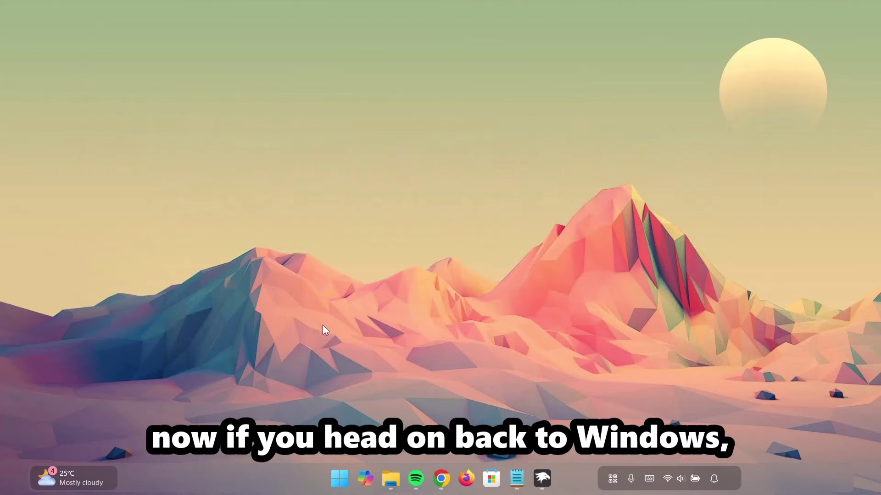
click(539, 473)
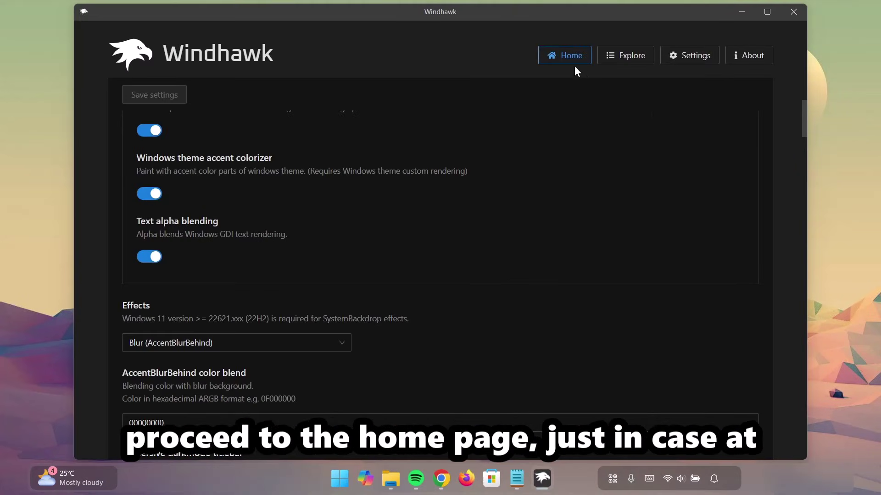
click(564, 59)
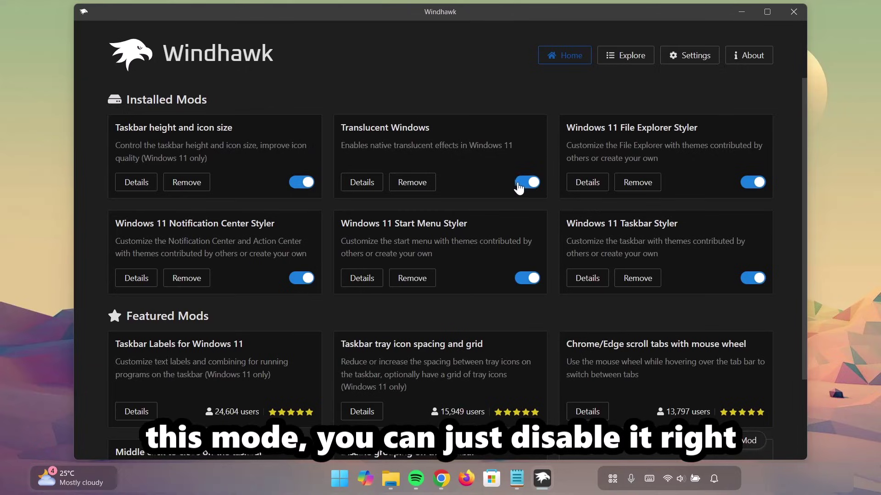
click(528, 276)
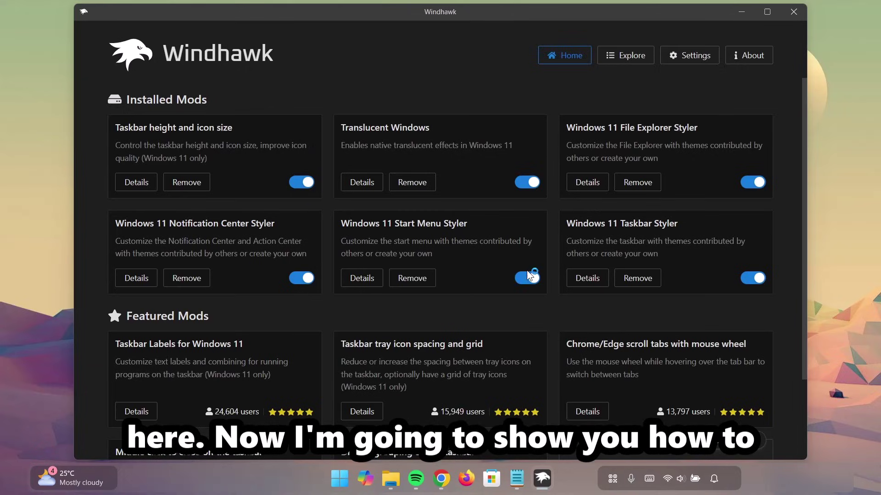
click(740, 13)
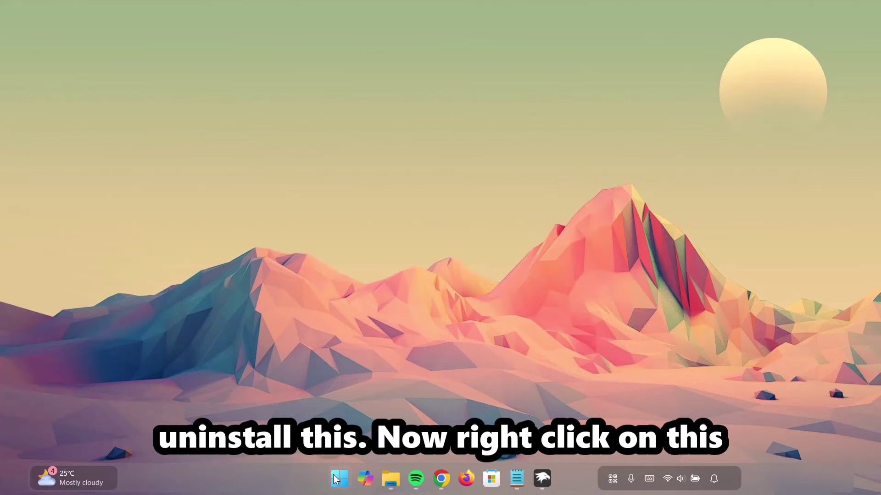
Step: Filter Installed apps to 'windhawk' and launch Windhawk's uninstaller
right_click(339, 478)
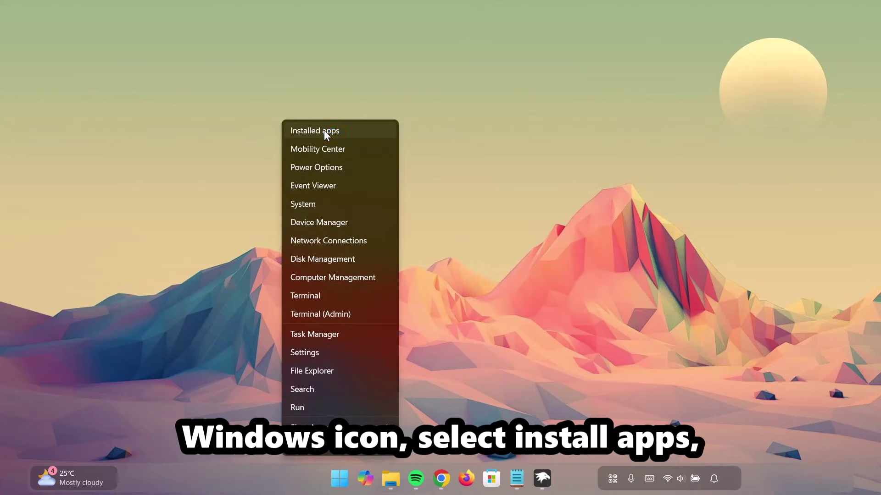
click(324, 131)
click(339, 78)
text(windha)
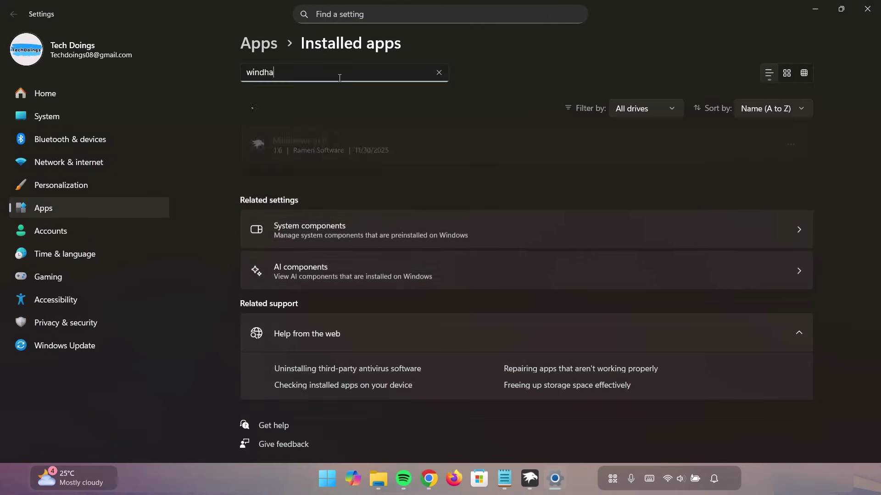
text(wk)
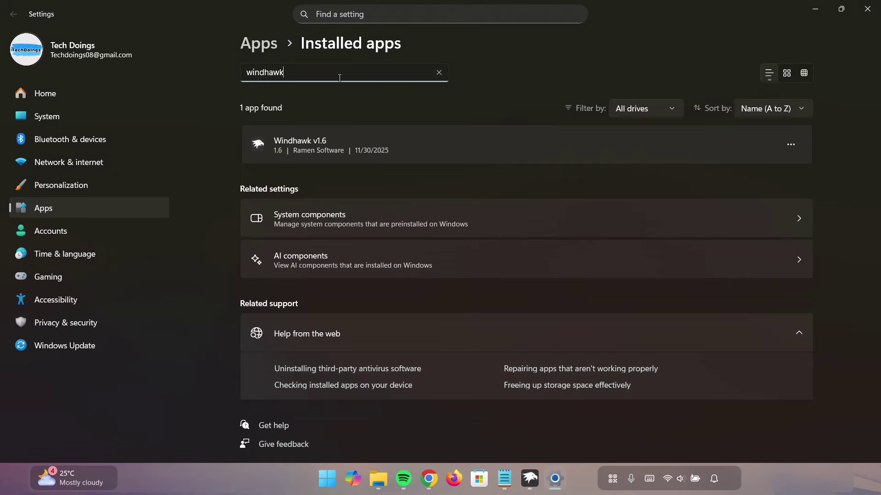
click(790, 145)
click(691, 188)
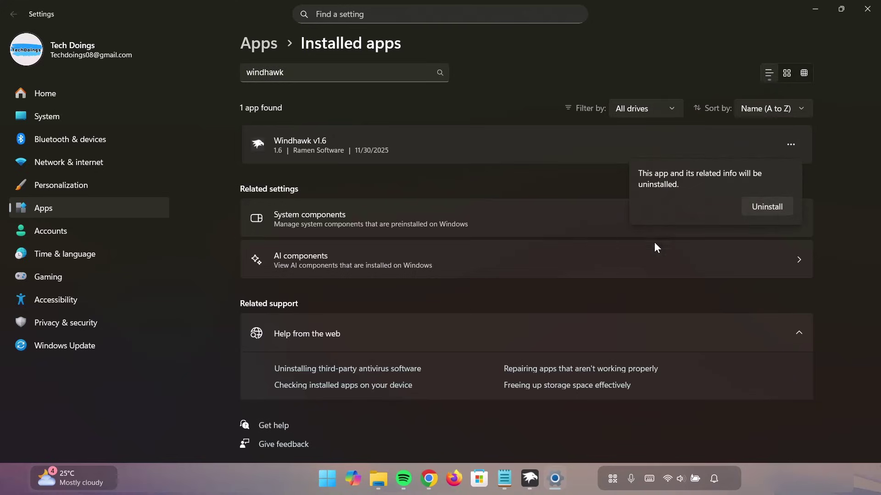
click(766, 206)
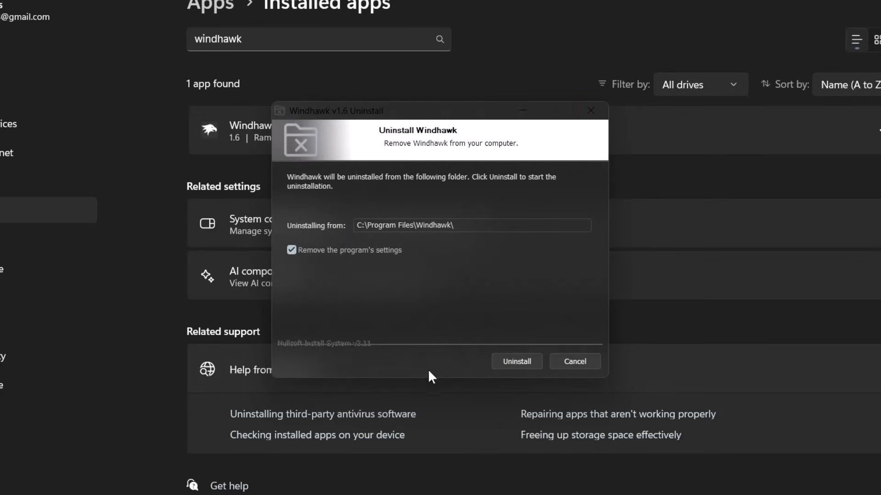
Step: Close the Windhawk uninstaller without removing anything
click(590, 111)
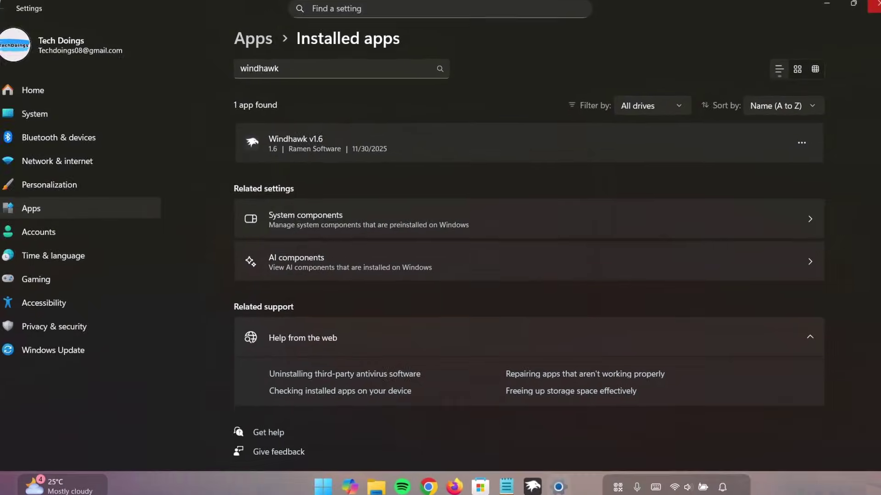